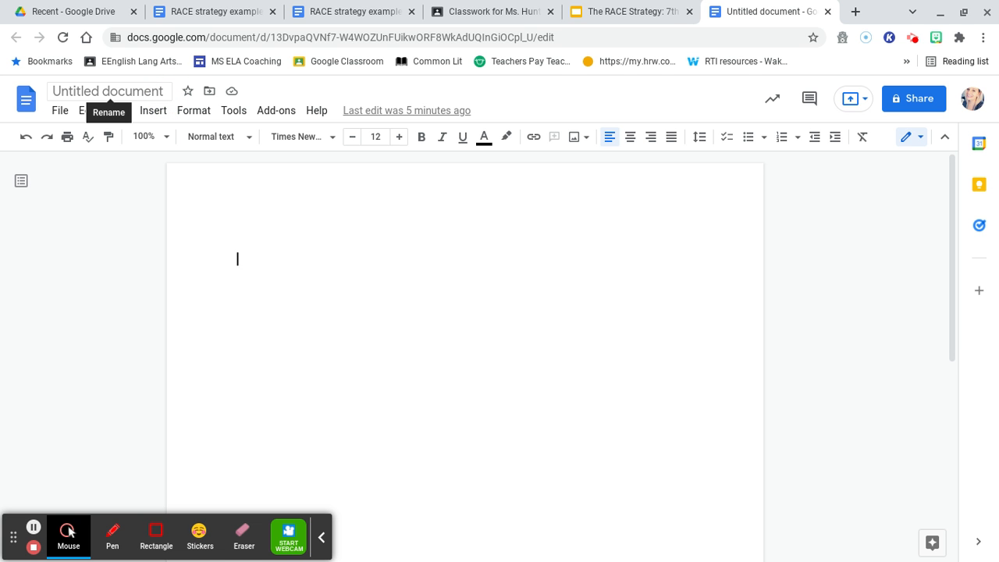
- Retitle the untitled document as the student's first name followed by 'Character Pressures Essay'
click(163, 91)
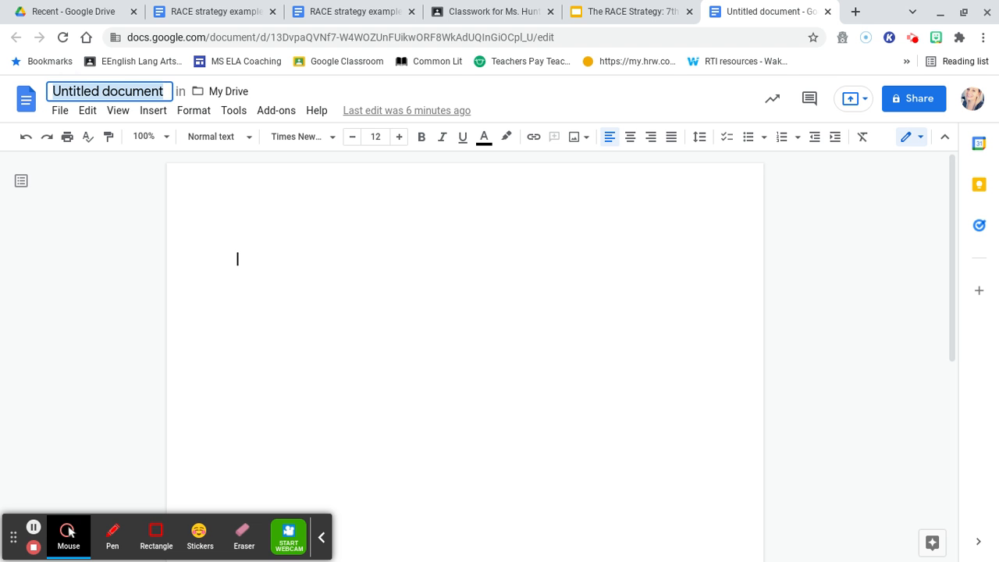
text(Mandy)
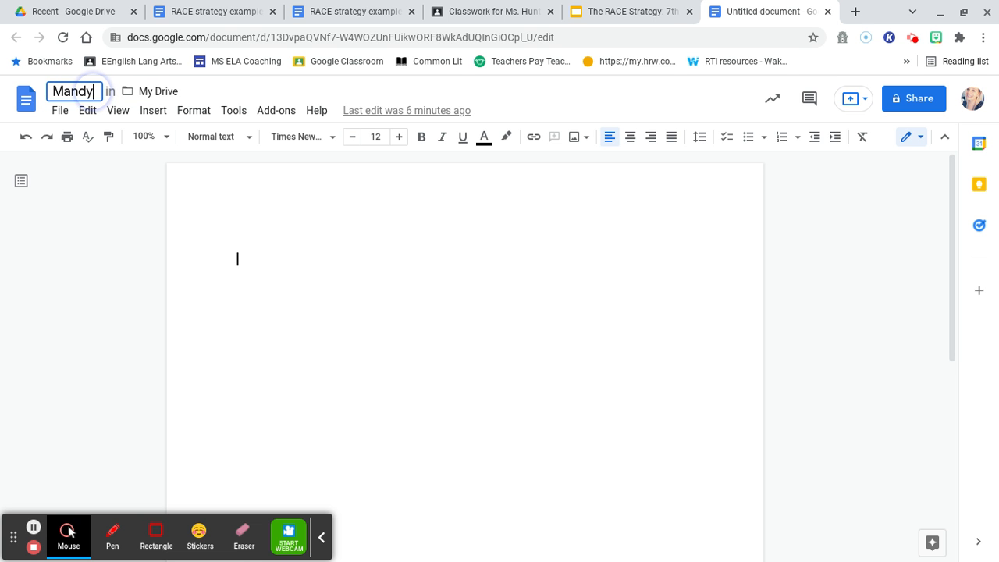
text( Char)
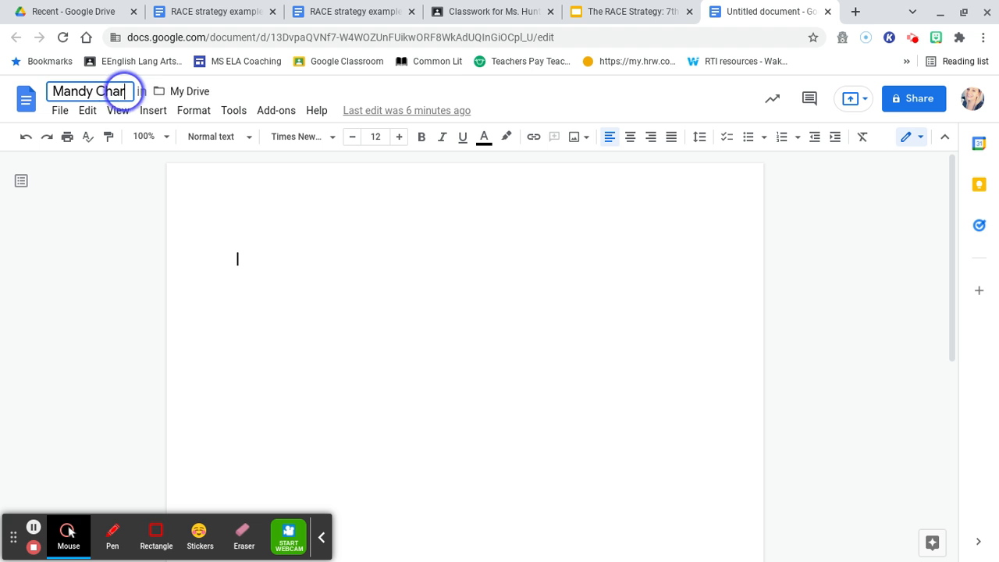
text(acter Pre)
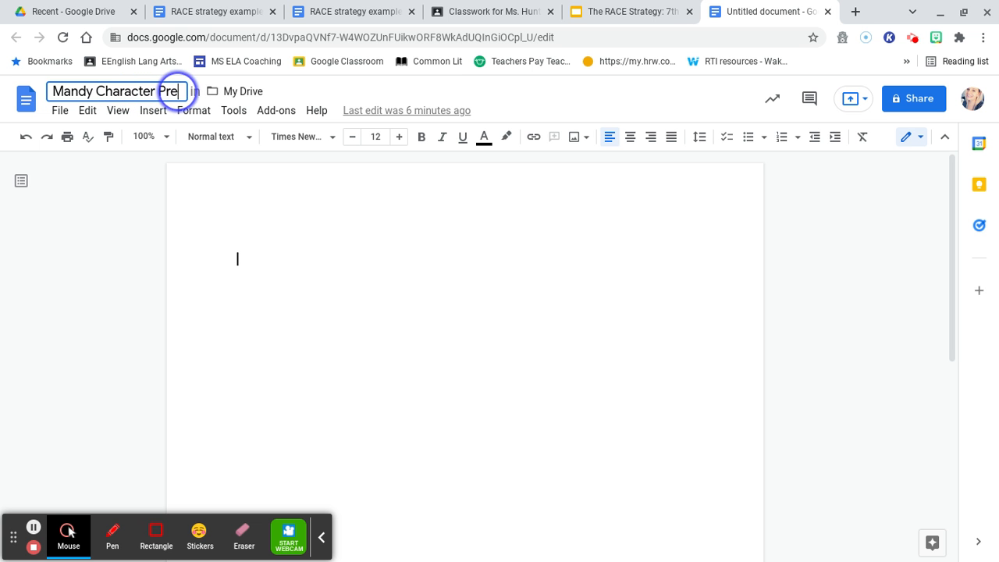
text(ssures Essay)
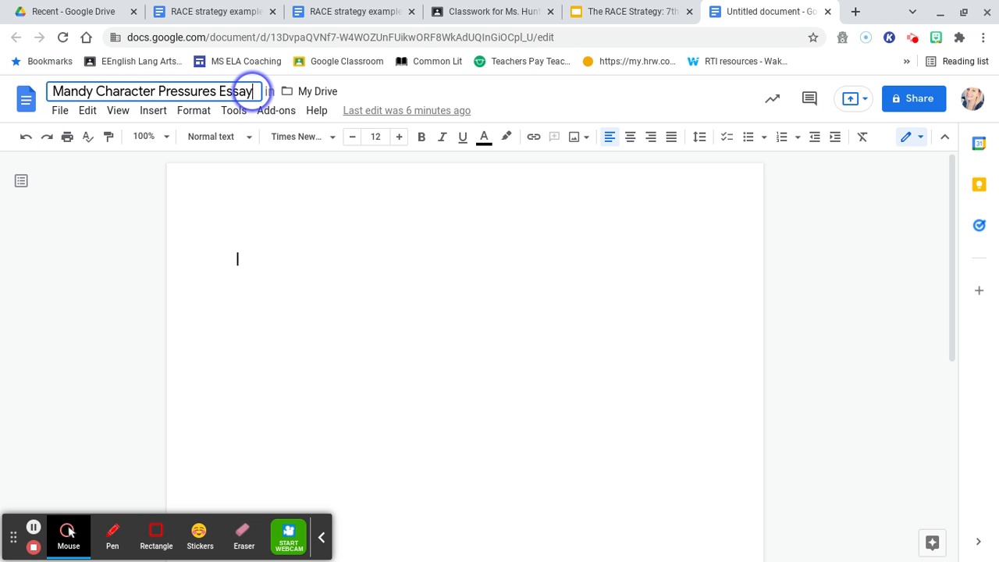
click(266, 258)
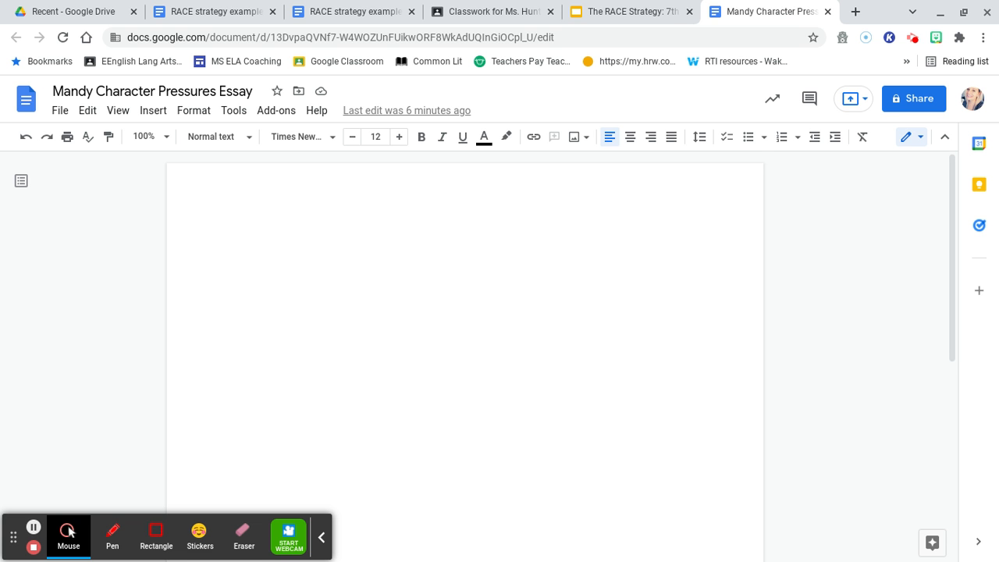
- Left-align the first line and type the student's full name as the heading's opening line
click(245, 234)
key(ctrl+e)
key(ctrl+l)
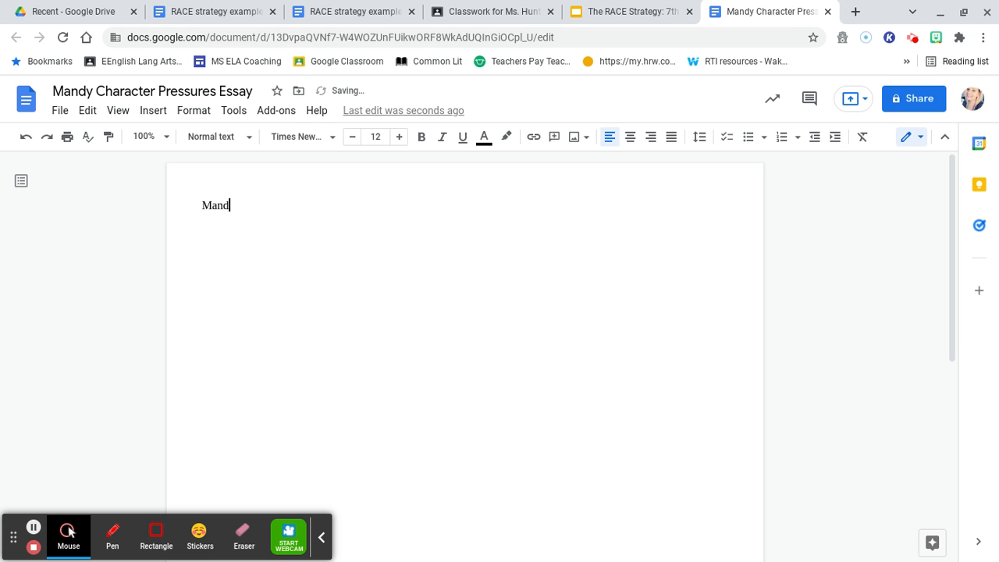
key(Return)
key(BackSpace)
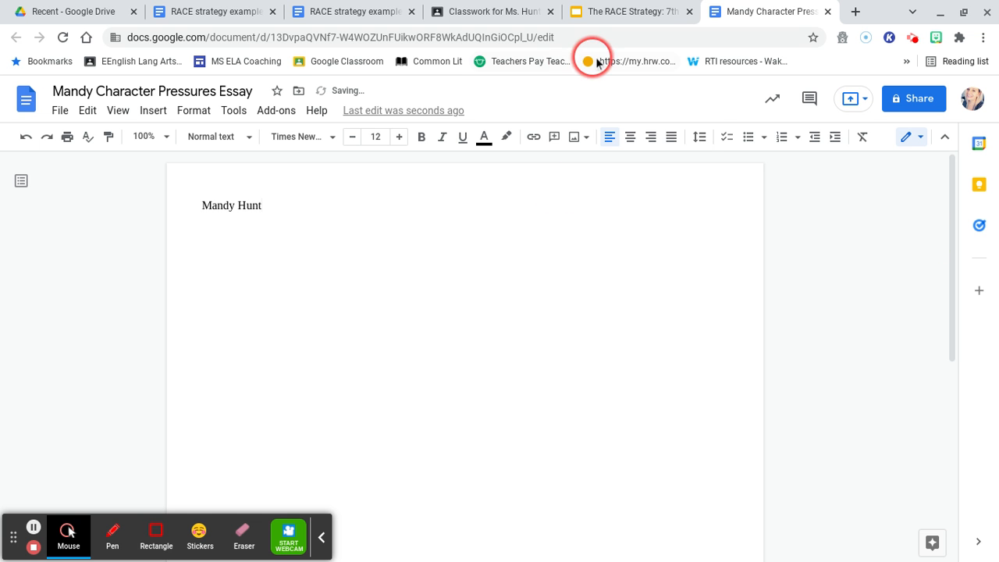
- Make the heading single-spaced and begin a second line reading 'Language Arts:'
click(701, 138)
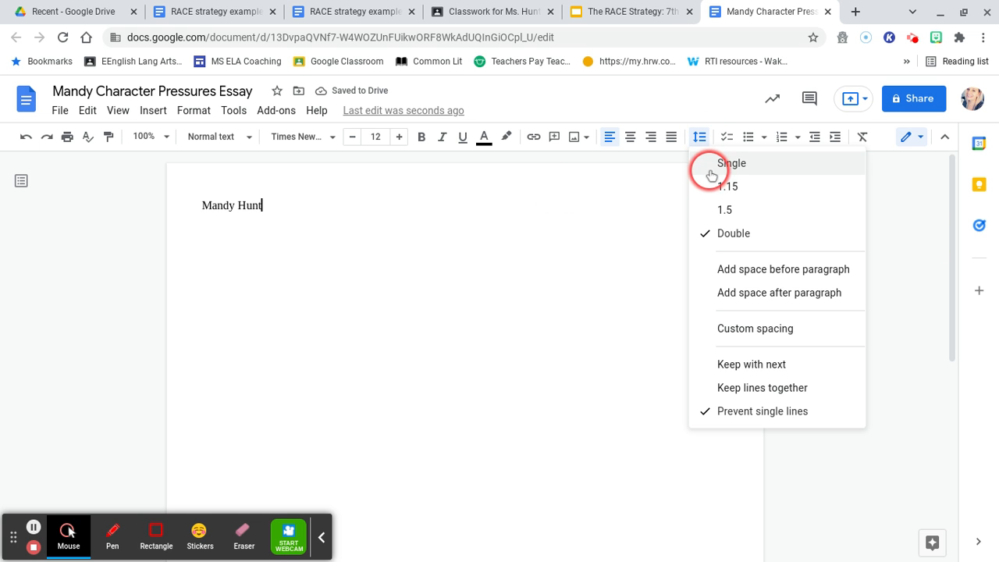
click(711, 174)
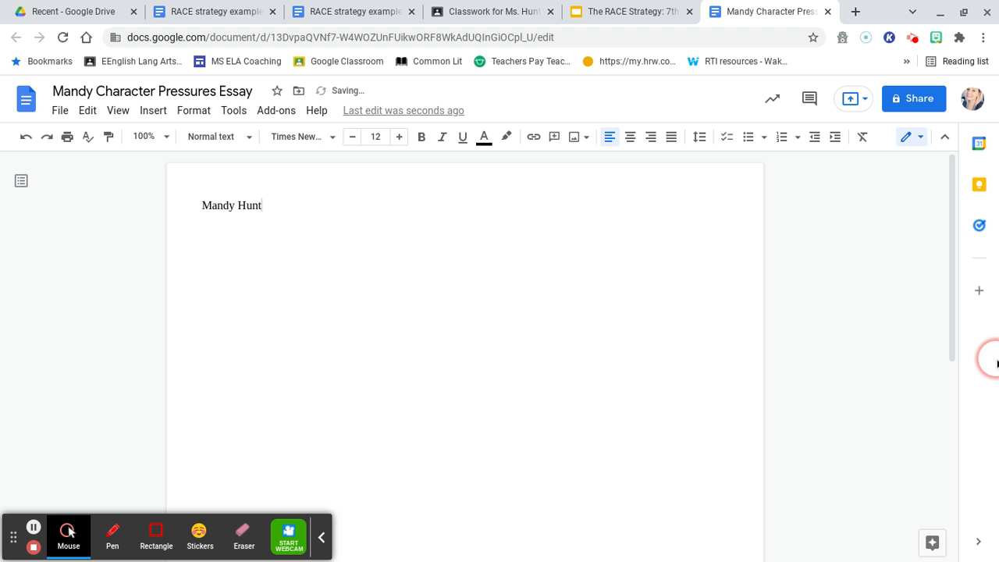
key(Return)
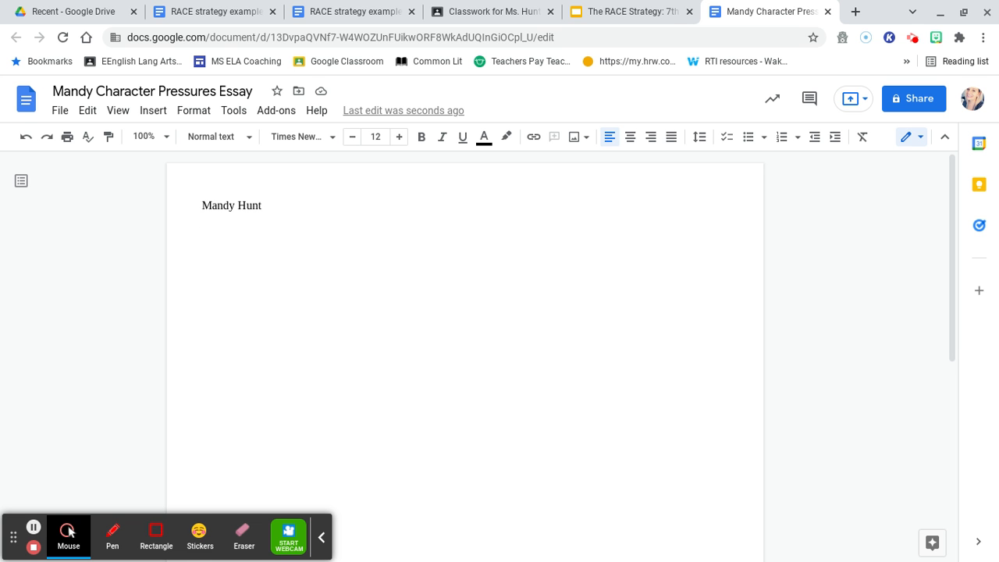
text(Language Art)
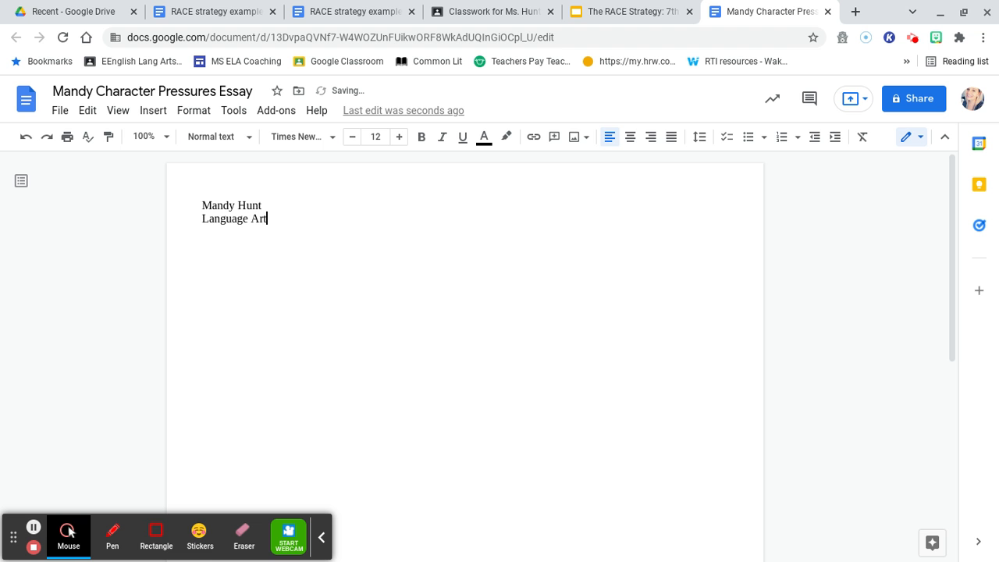
text(s:)
- Finish the class line with the teacher's surname and add the teacher-name line below
text(Hunt)
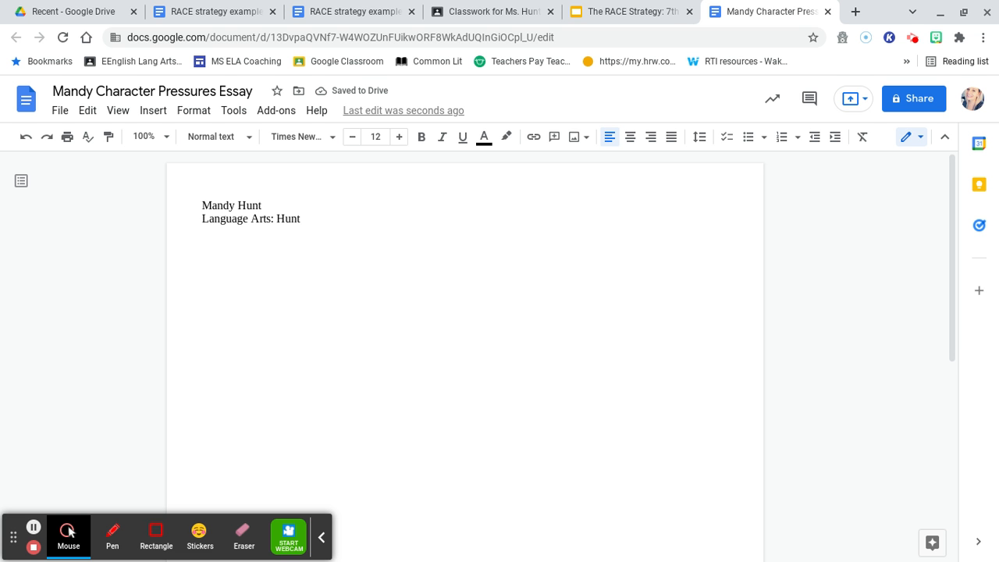
key(BackSpace)
key(BackSpace)
key(BackSpace)
key(BackSpace)
text(Remick)
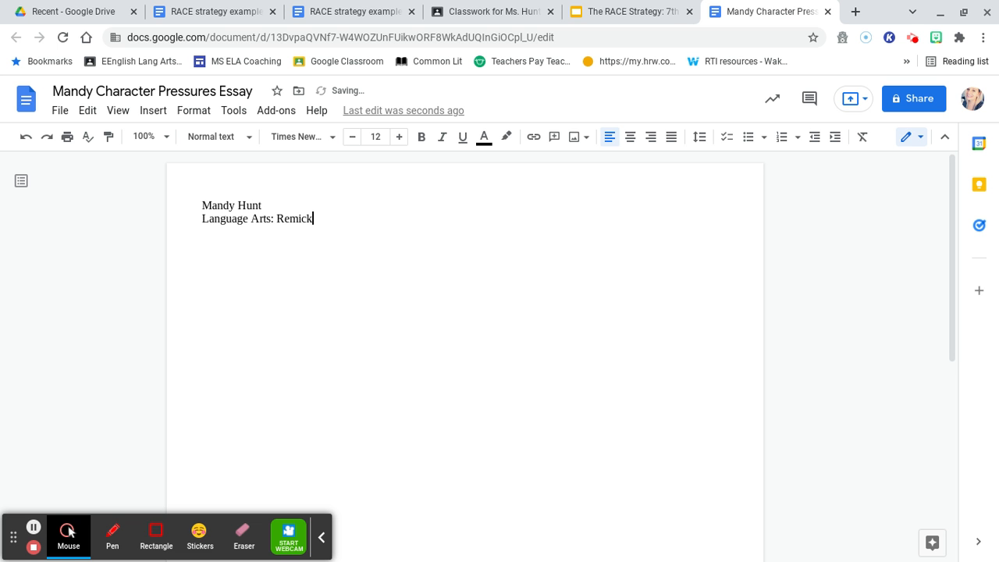
key(BackSpace)
key(BackSpace)
key(BackSpace)
key(BackSpace)
key(BackSpace)
key(BackSpace)
text(Ahlfors)
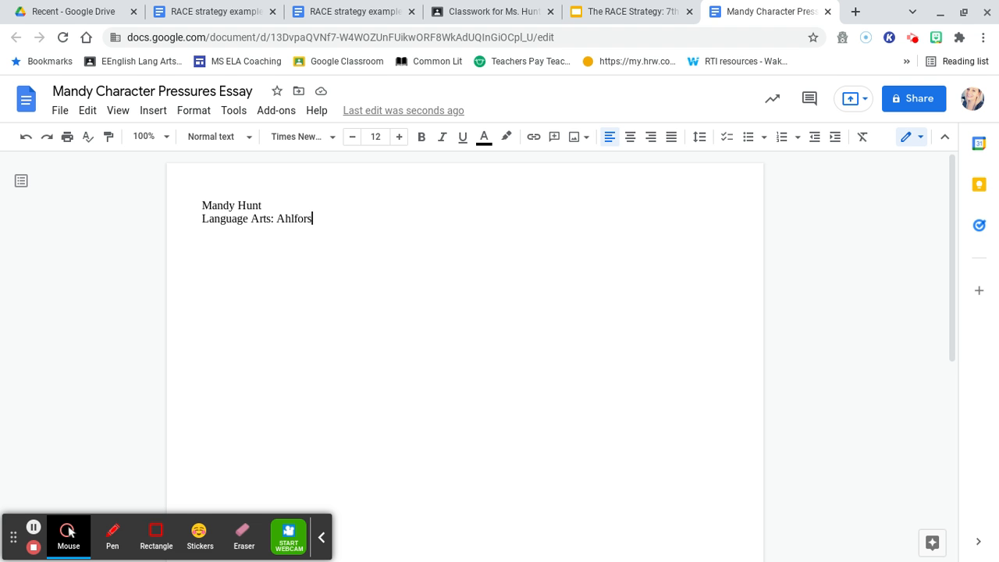
key(BackSpace)
key(BackSpace)
key(BackSpace)
key(BackSpace)
key(BackSpace)
key(BackSpace)
key(BackSpace)
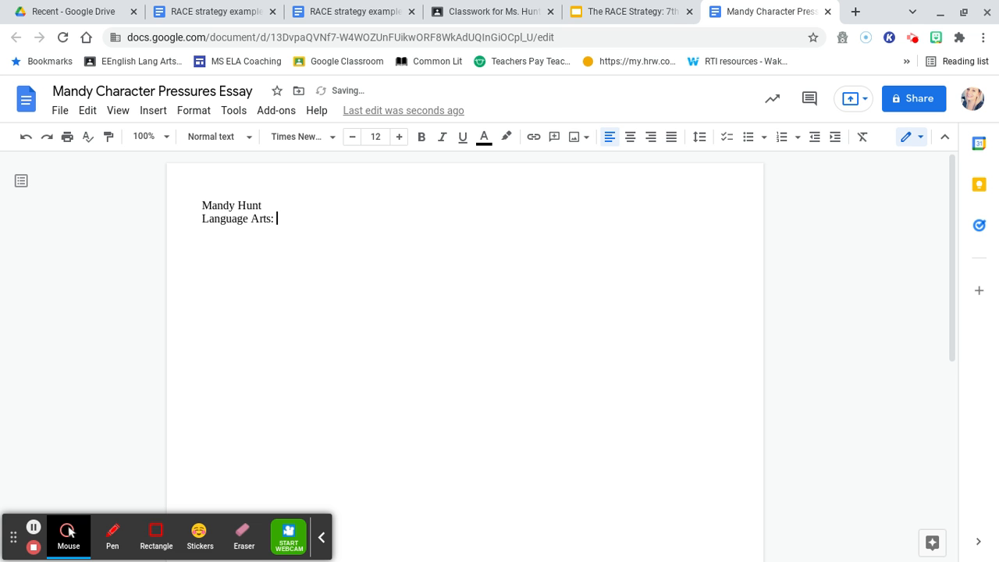
text(Hunt)
key(Return)
text(Ms. Hunt)
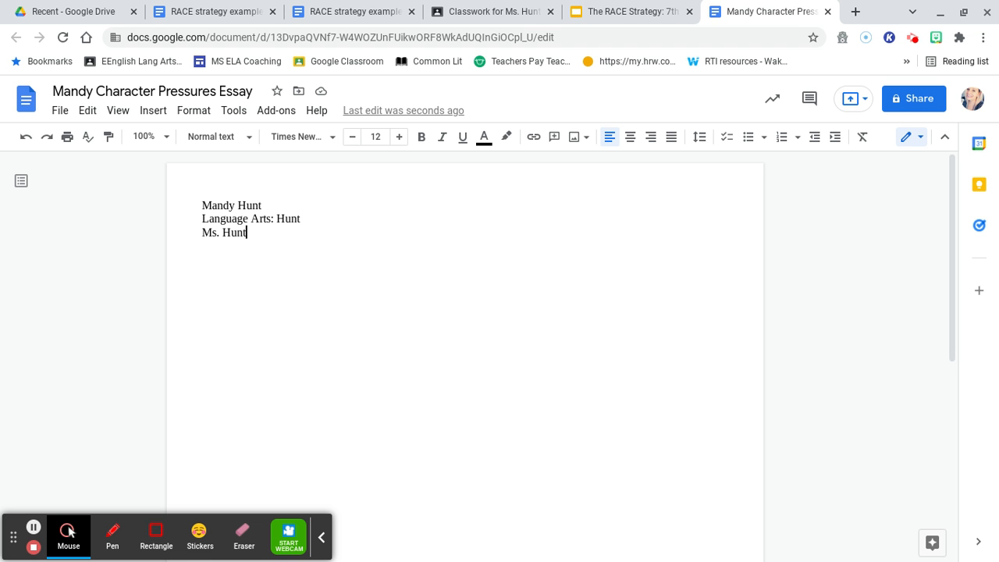
- Add 'October 27th, 2021' as the fourth heading line, leaving an unindented blank line below
key(Return)
text(10/27/2021)
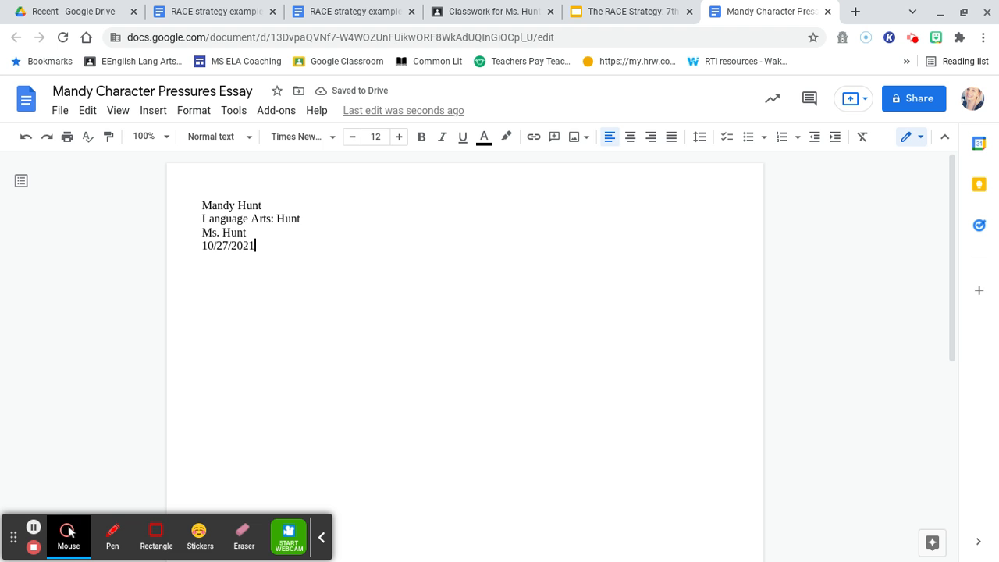
key(BackSpace)
key(BackSpace)
key(BackSpace)
key(BackSpace)
key(BackSpace)
key(BackSpace)
key(BackSpace)
key(BackSpace)
key(BackSpace)
key(BackSpace)
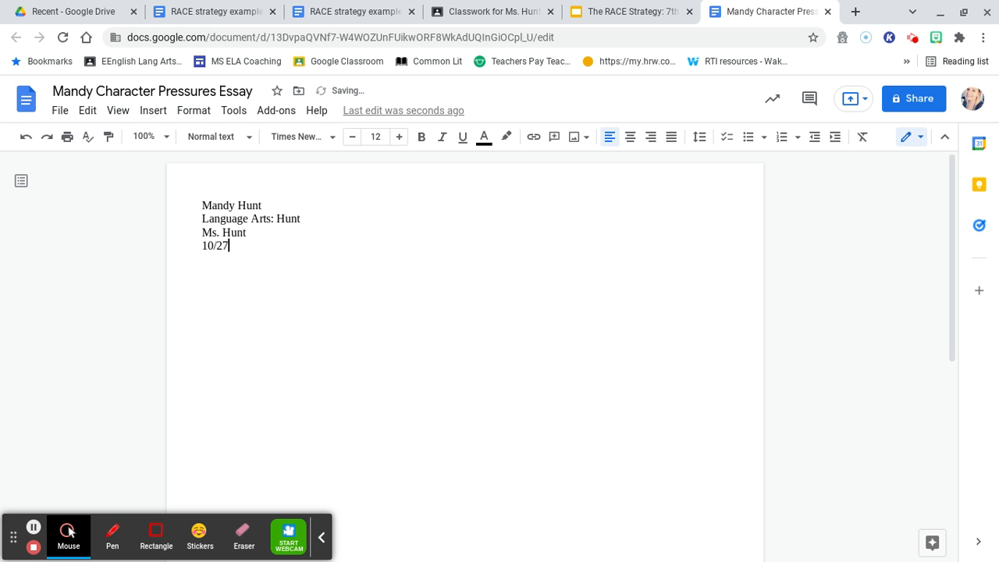
text(October 27th, 20)
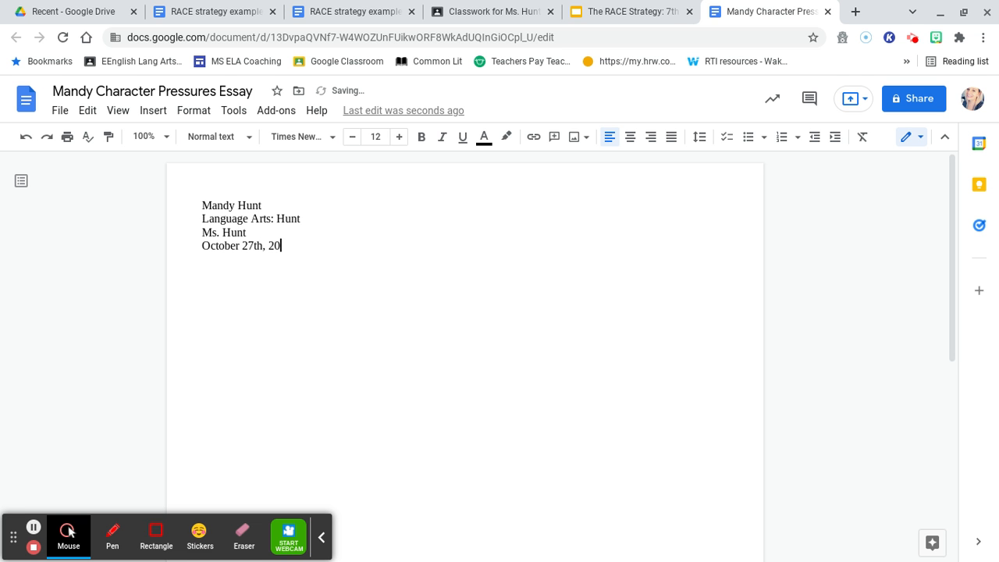
text(21)
key(Return)
key(Return)
key(Tab)
key(Tab)
key(Tab)
key(Tab)
key(Tab)
key(Tab)
key(Tab)
key(Tab)
key(BackSpace)
key(BackSpace)
key(BackSpace)
key(BackSpace)
key(BackSpace)
key(BackSpace)
key(BackSpace)
key(BackSpace)
key(BackSpace)
key(BackSpace)
key(BackSpace)
key(BackSpace)
key(BackSpace)
key(BackSpace)
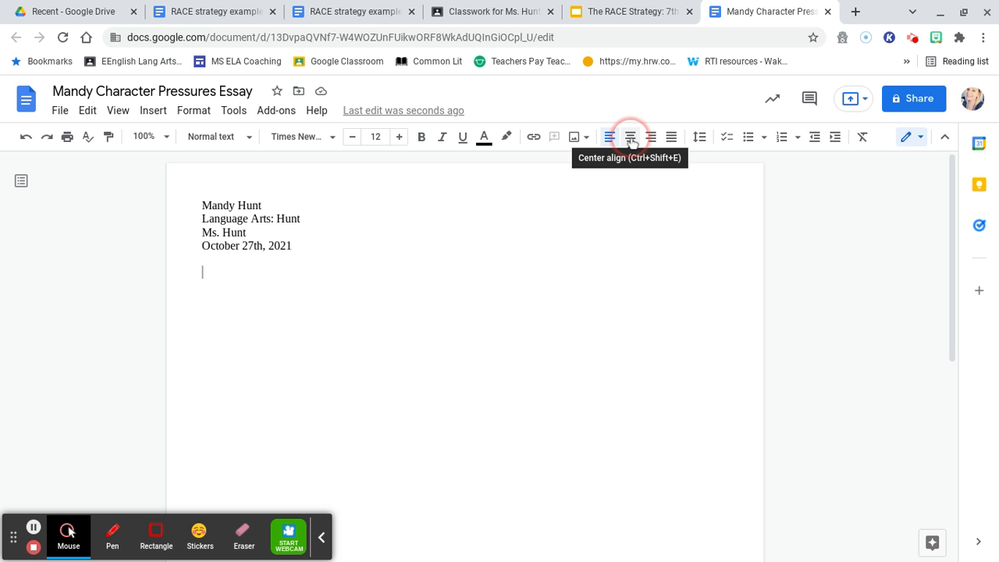
- Center the title 'Character Pressures Essay' and paste the highlighted body paragraph left-aligned beneath it
click(630, 139)
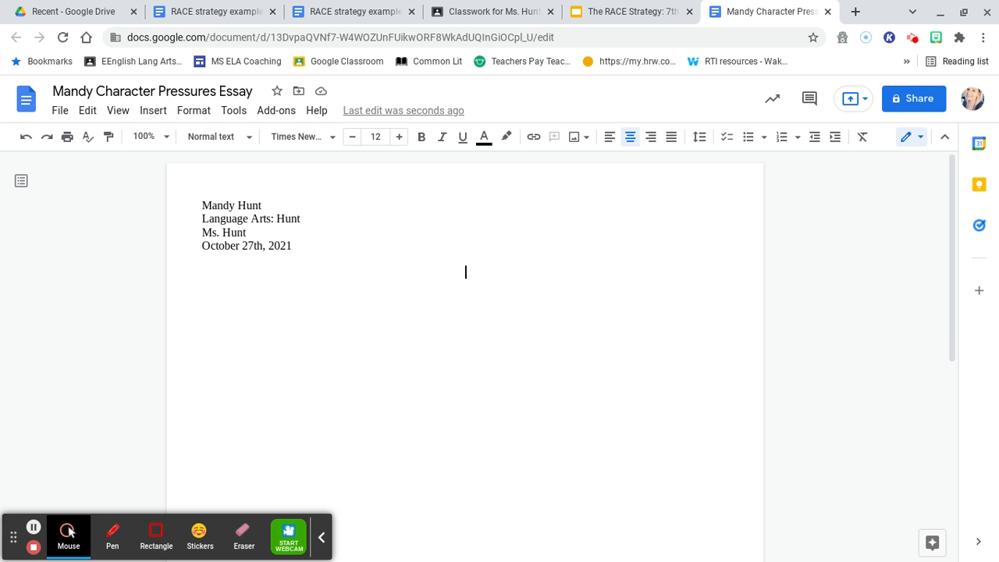
text(Character P)
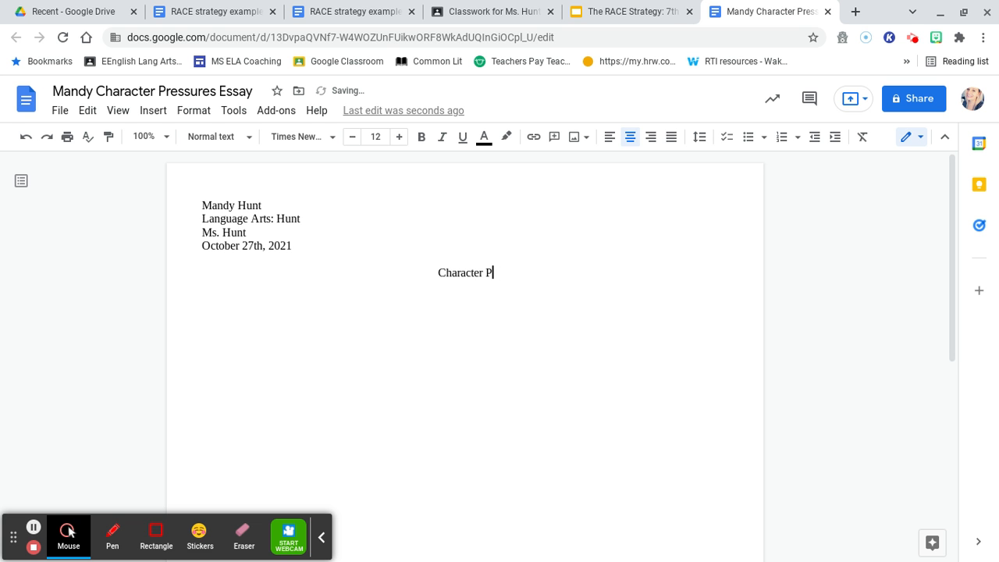
text(ressures Essay)
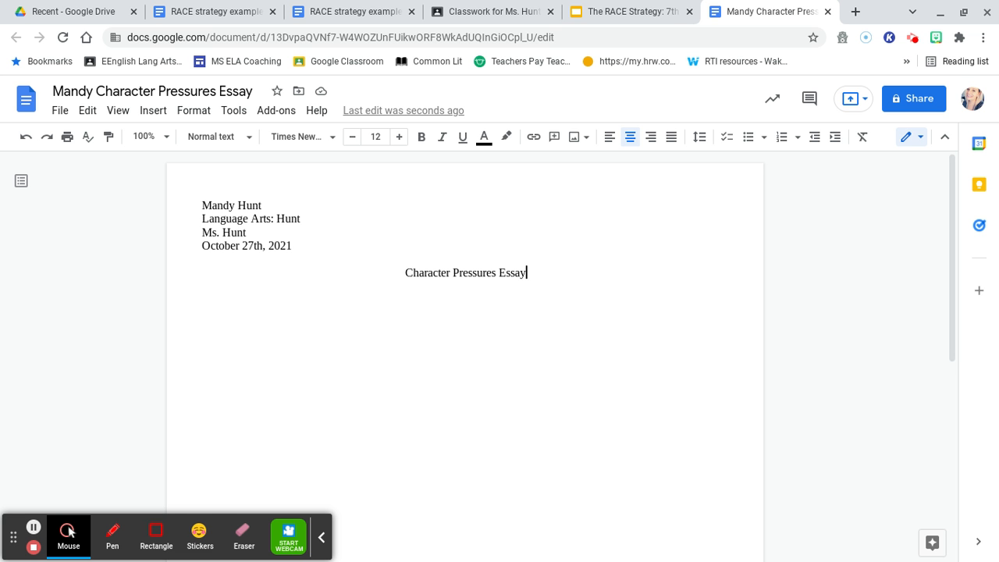
key(Return)
key(ctrl+shift+l)
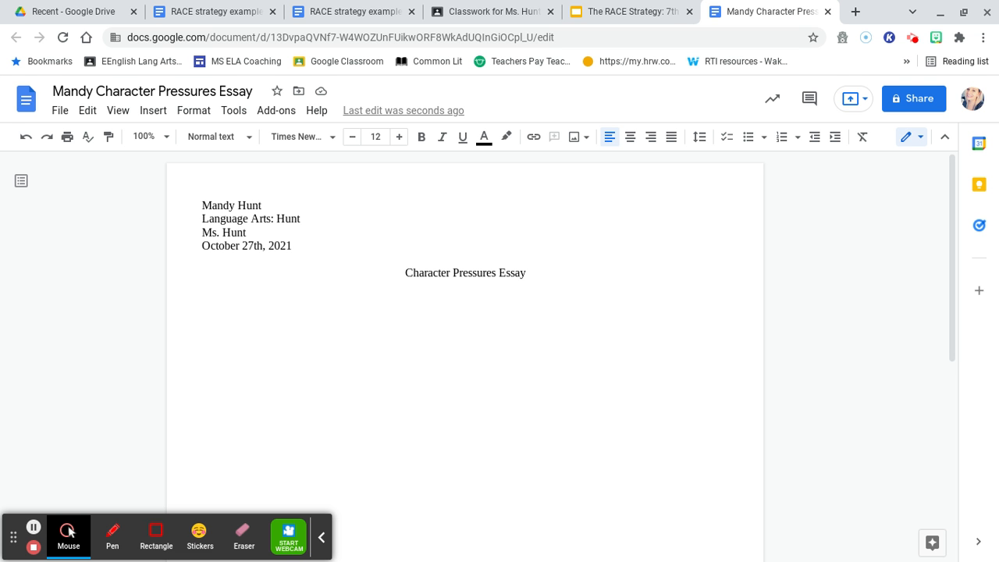
text(The pressure of being popular has caused Will to become more ruthless to his so-called "friends". In the story, Will is so desperate for popularity that he makes it clear to readers that he’s only using the Allan’s for temporary friendship until he’s able to become friends with the popular kids. On page 60 it says, "And each of us knew exactly what he would do if he ever found one: he would hold the lucky clover tight in his hand, close his eyes, and wish he was so popular that he would never have to spend time with the other two again." In this evidence, it shows that Will never really intended to be friends with the Allans and was just keeping them close for now until he got what he actually wanted. If the pressure to be popular wasn’t on Will, readers could infer that he might not have this same level of ruthlessness as he does now. Instead, he has become an unlikable character and friend.)
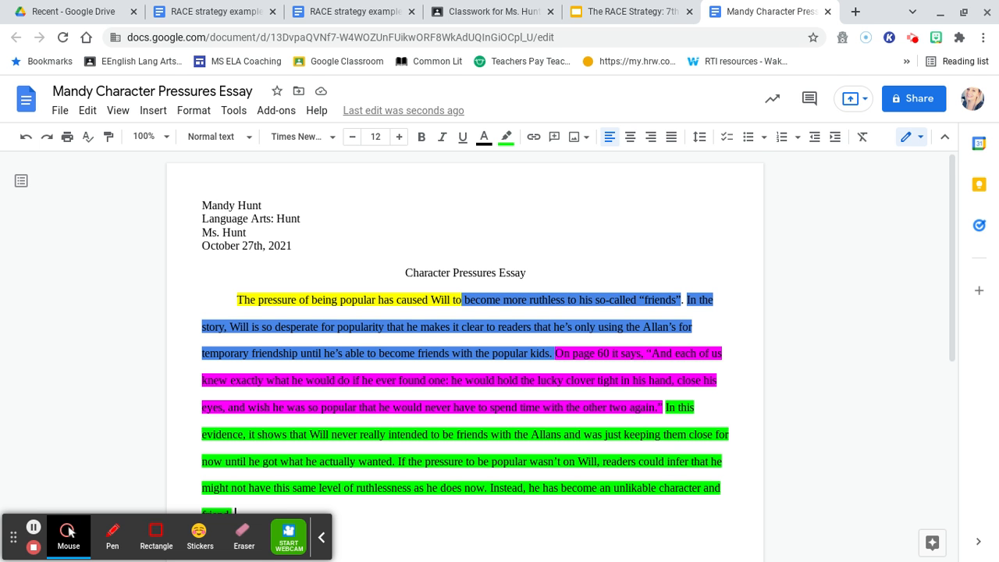
- Remove the paragraph's existing indent before 'The' and re-indent its first line with a tab
scroll(359, 343, down, 1)
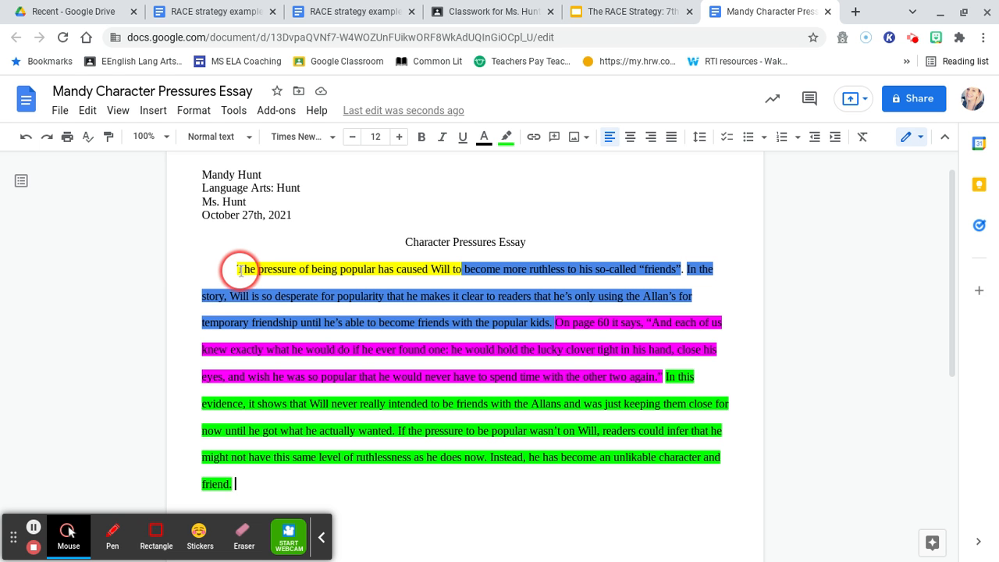
click(238, 268)
key(BackSpace)
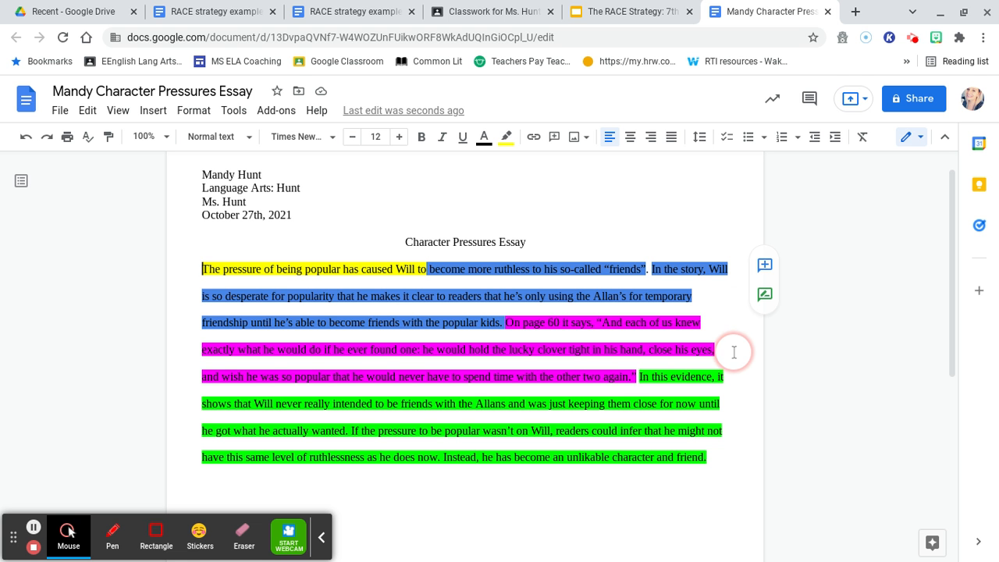
key(Tab)
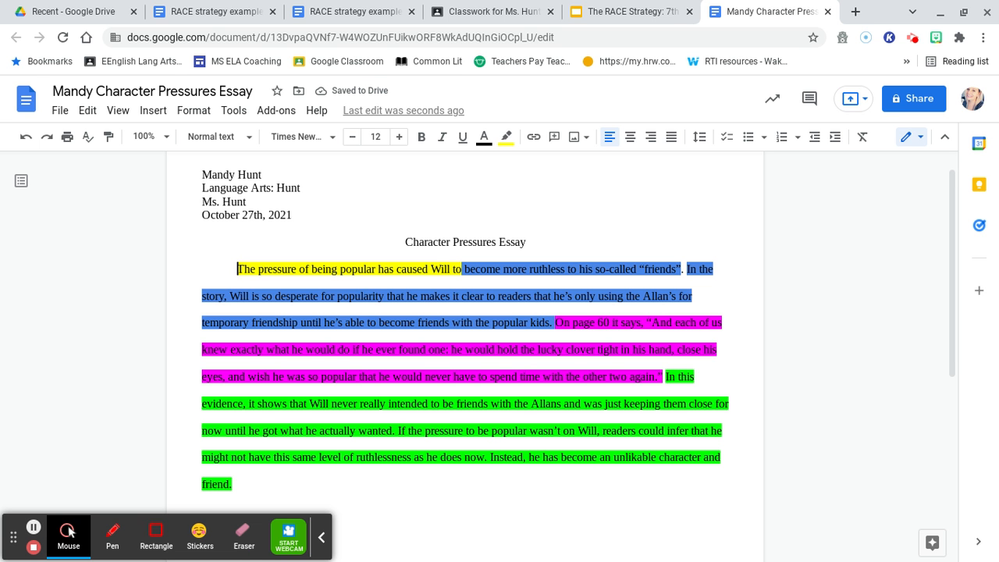
scroll(465, 335, up, 1)
scroll(465, 335, down, 1)
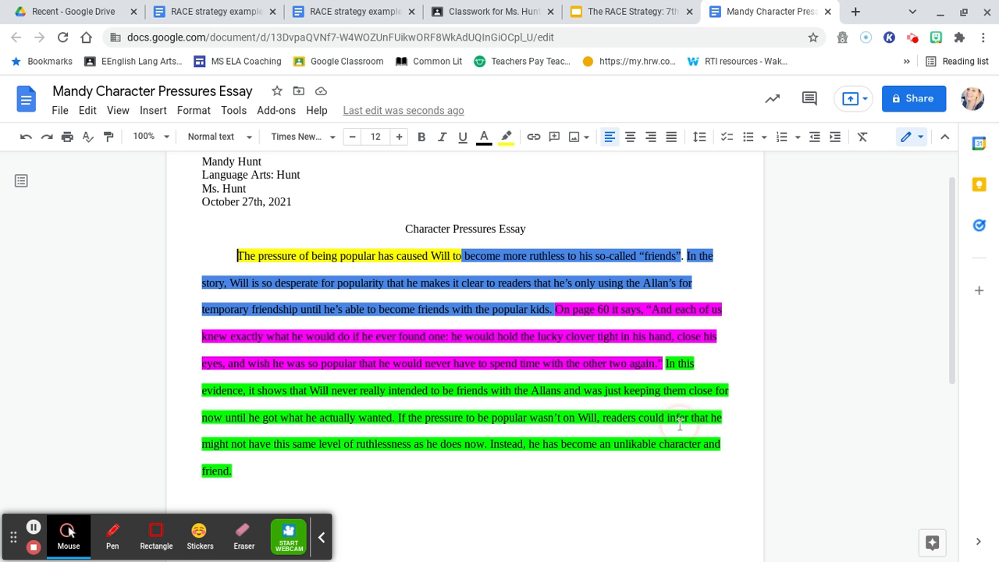
scroll(465, 328, up, 1)
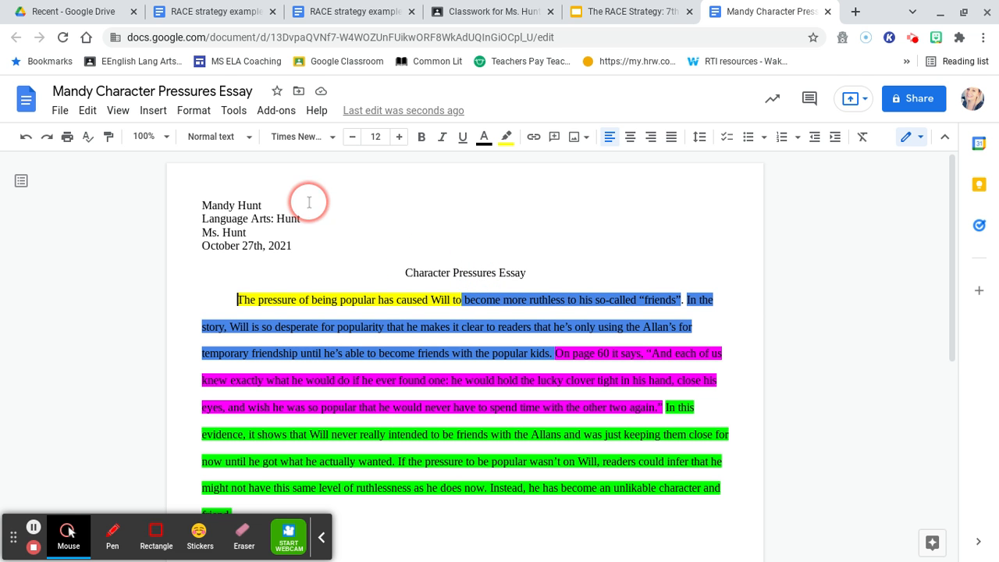
mouse_move(745, 299)
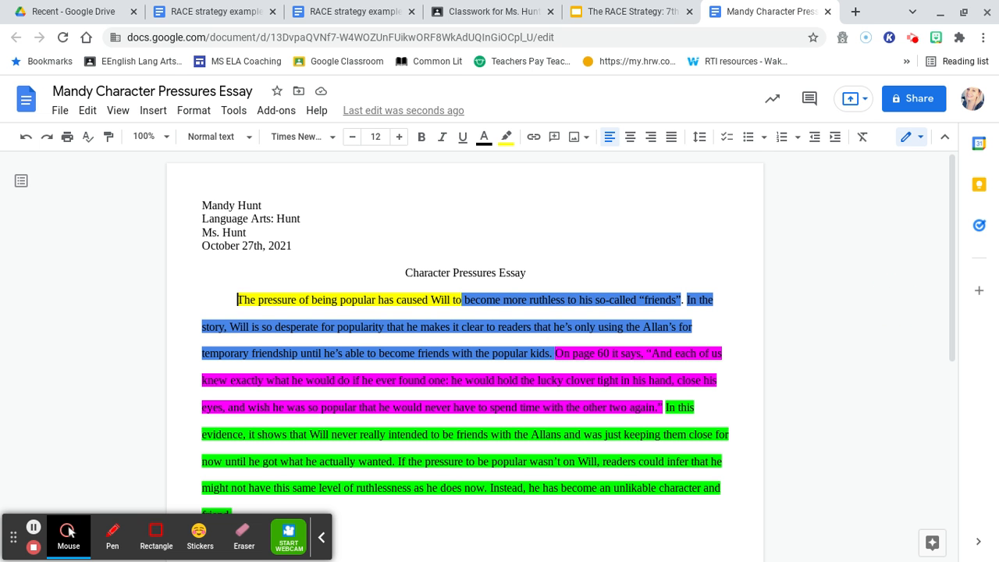
scroll(499, 335, down, 1)
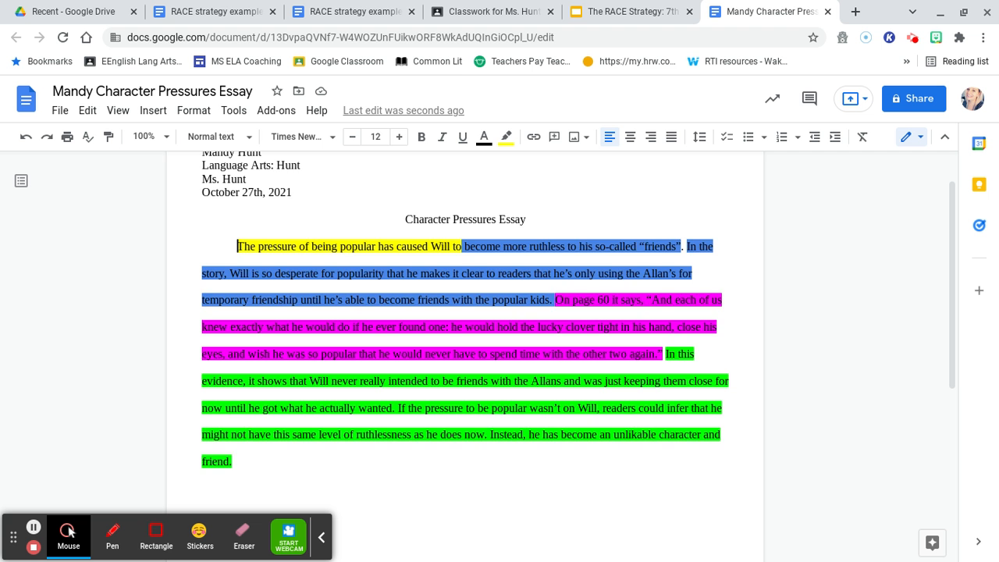
scroll(500, 336, up, 1)
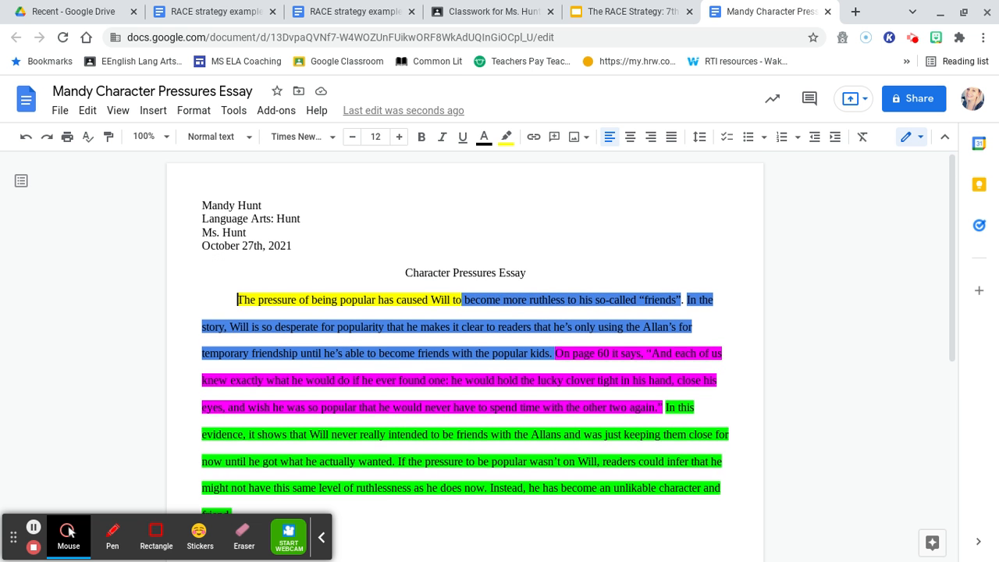
scroll(500, 336, down, 1)
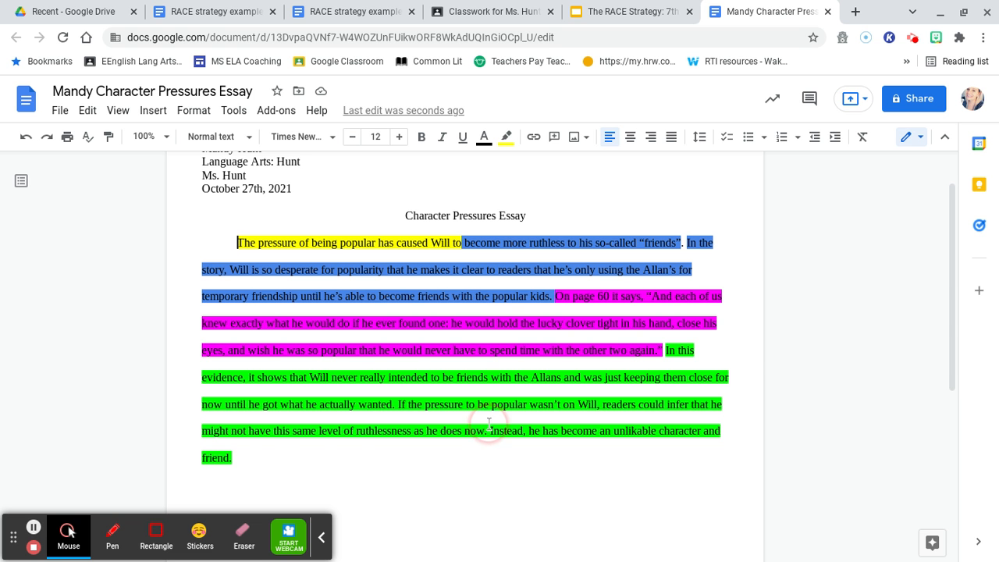
- Select the whole essay and change its font to Times New Roman
drag(252, 455, 192, 148)
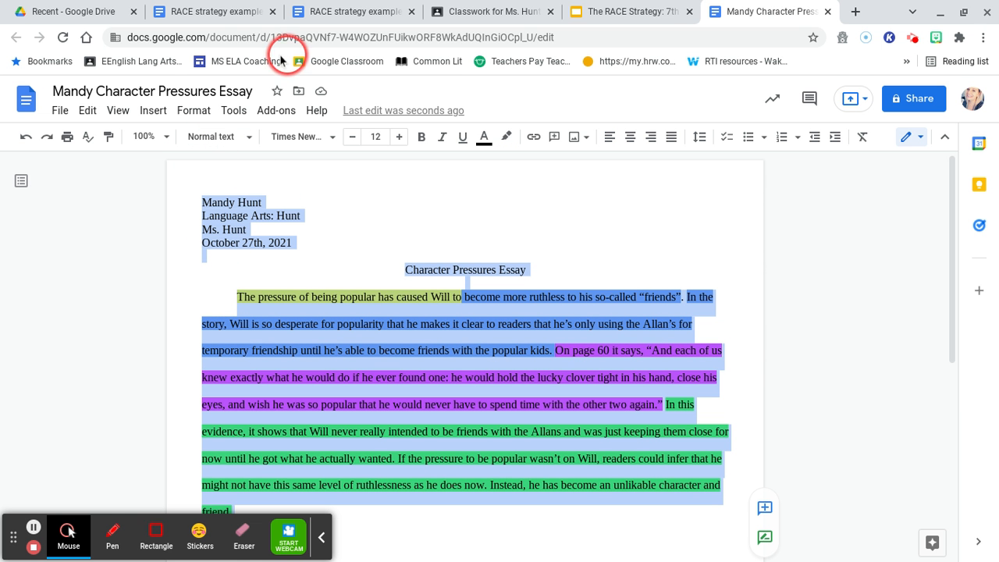
click(312, 140)
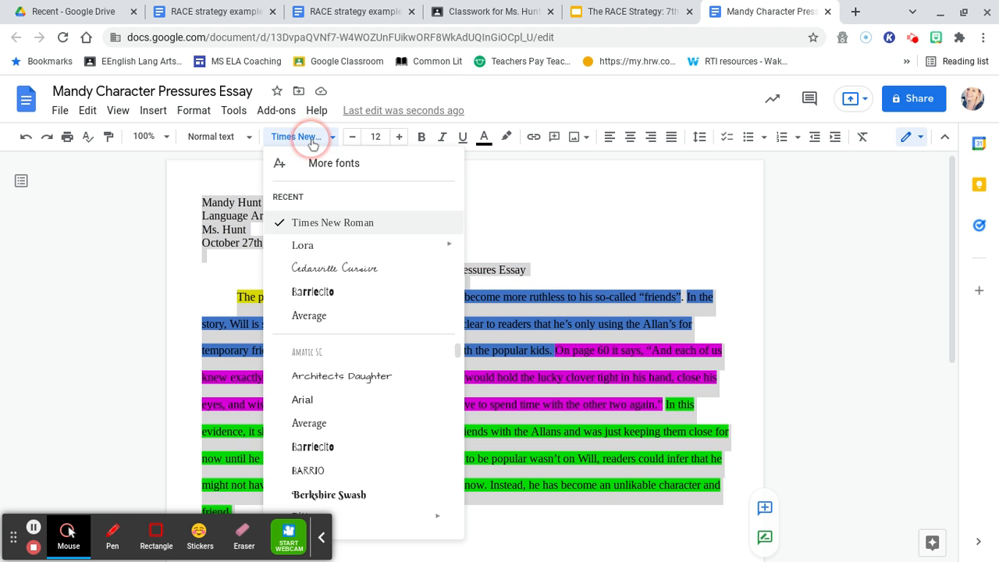
scroll(410, 403, down, 5)
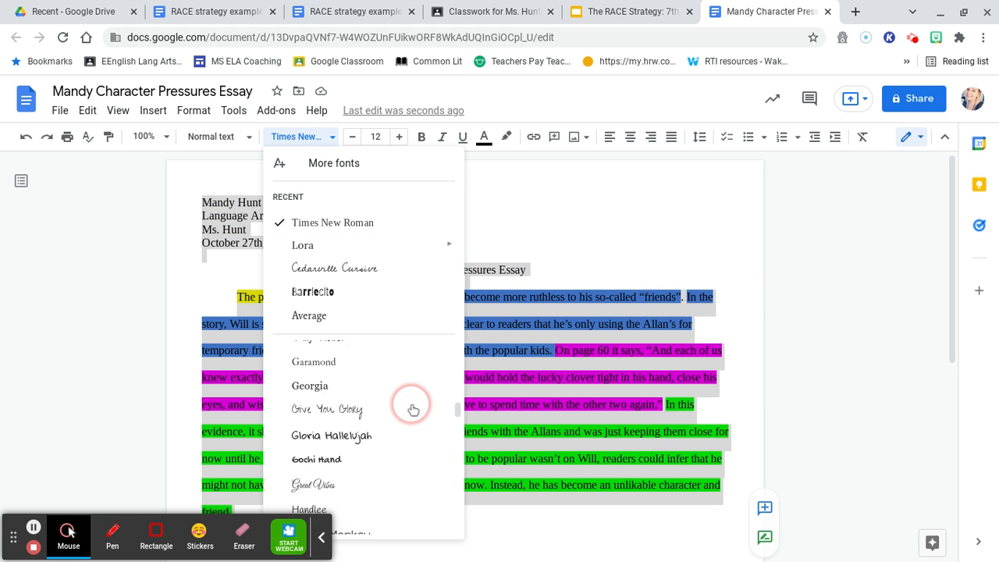
scroll(412, 409, down, 10)
mouse_move(412, 410)
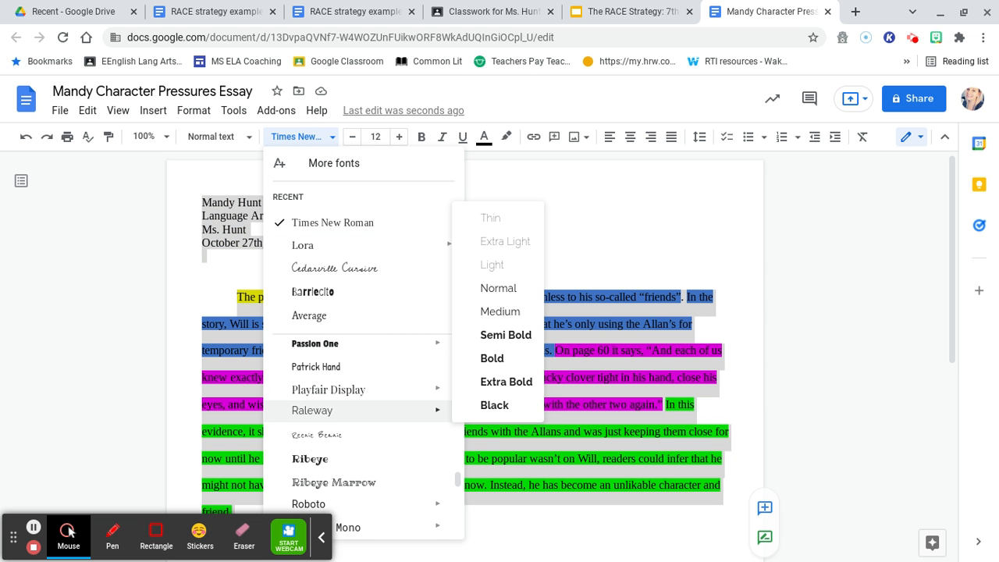
scroll(412, 409, down, 10)
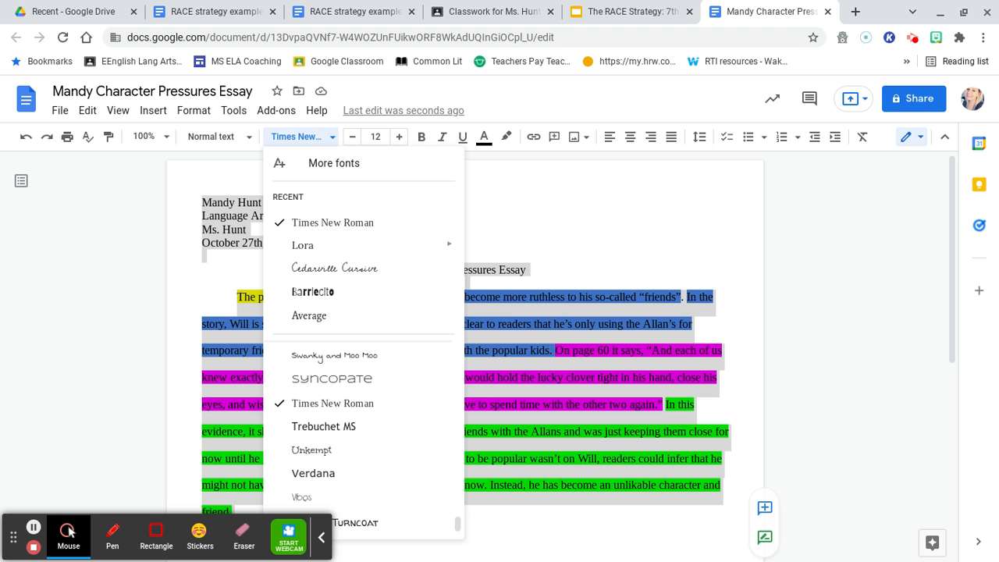
scroll(362, 437, up, 3)
scroll(362, 437, down, 3)
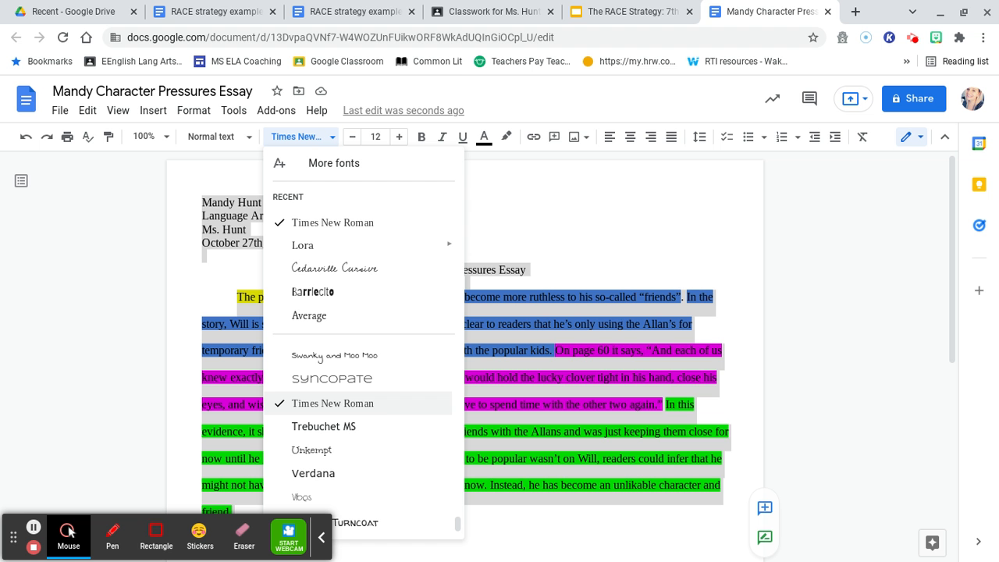
click(375, 404)
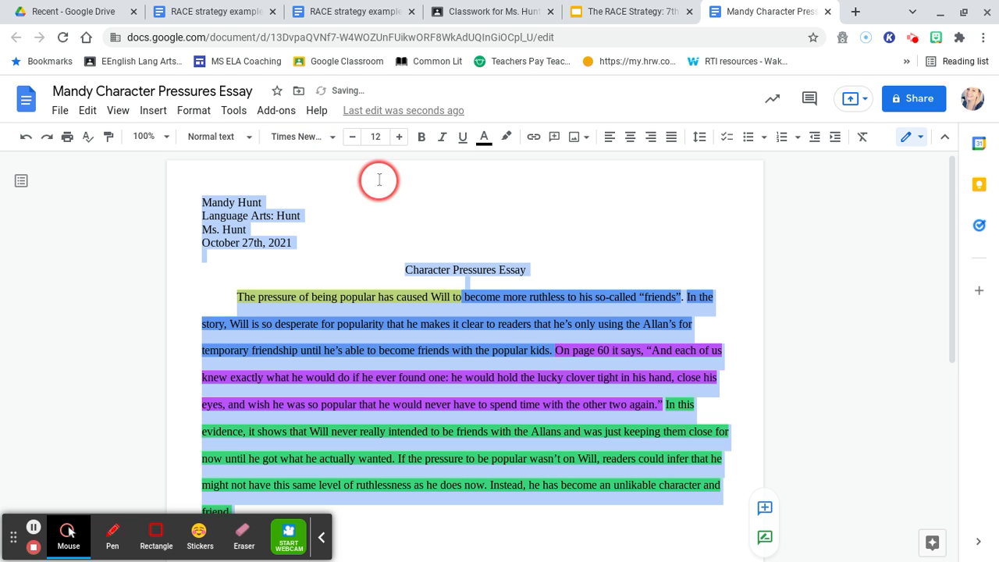
- Set the selected essay text to 12 pt, then deselect it
click(376, 137)
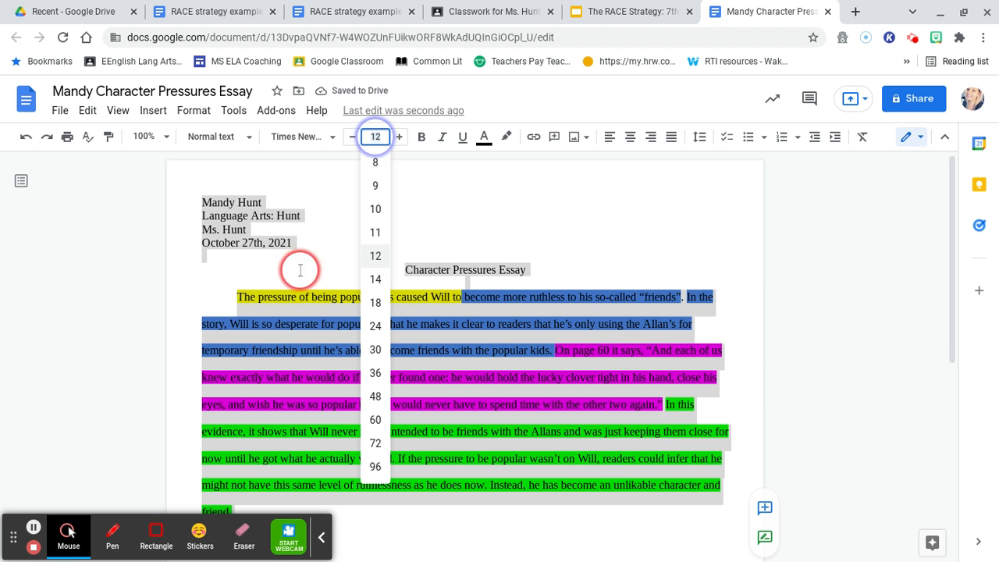
click(375, 256)
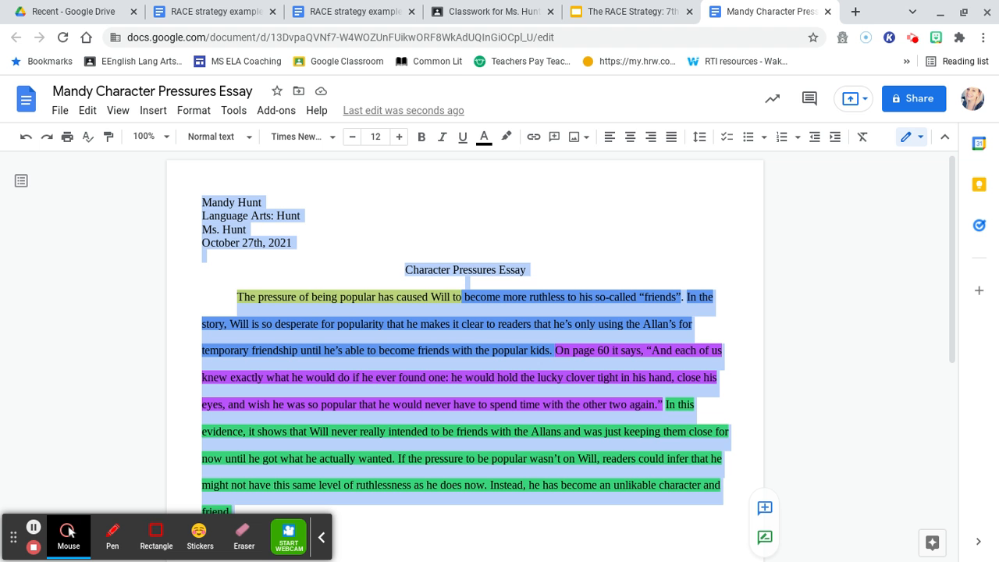
click(858, 361)
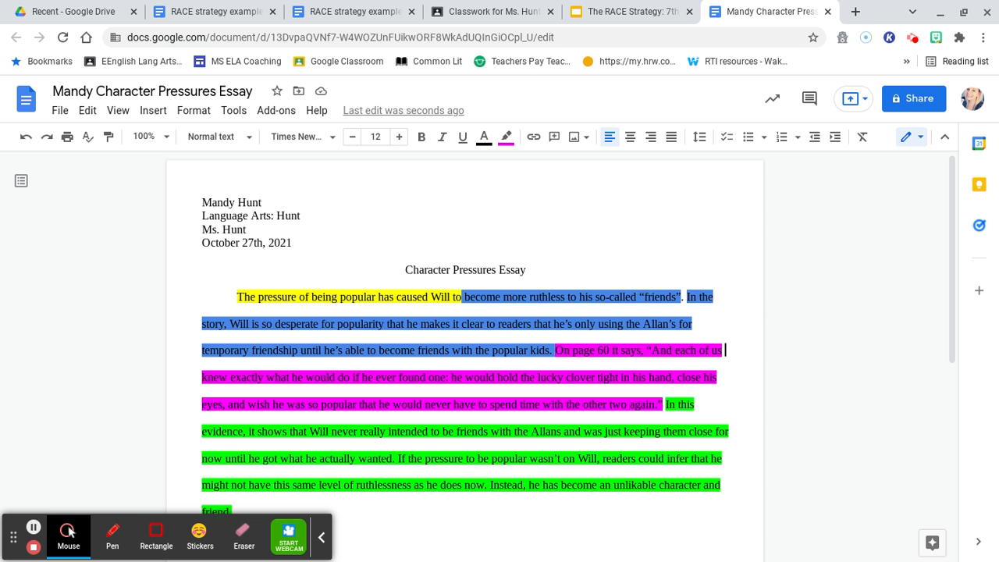
scroll(561, 333, down, 1)
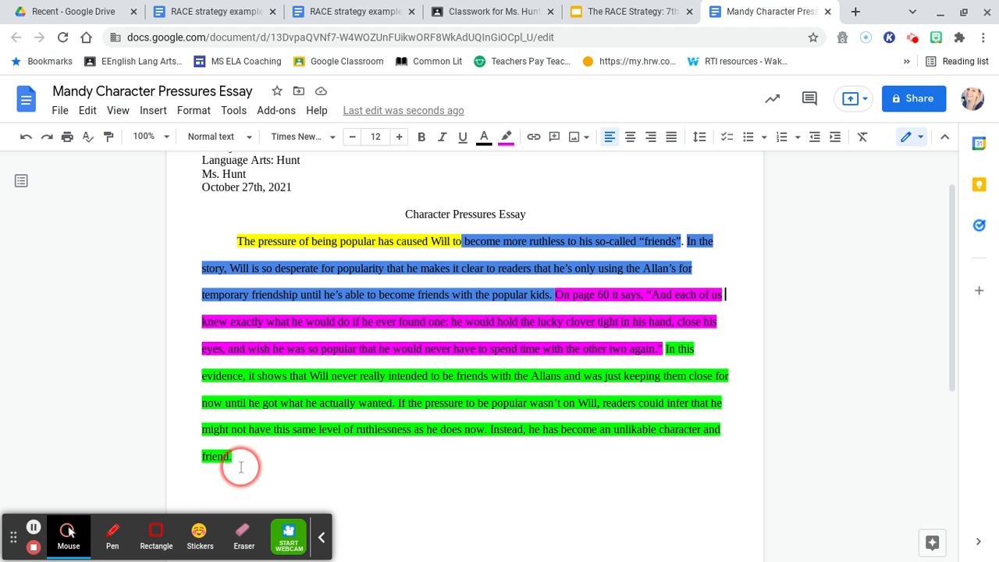
- Make the body paragraph single-spaced, then select all the essay text
drag(239, 466, 231, 239)
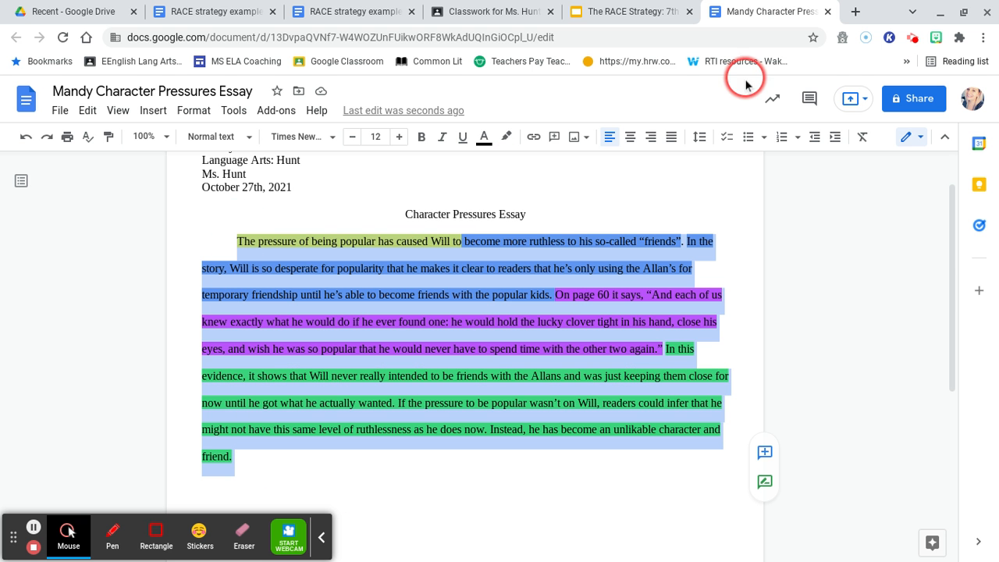
click(700, 137)
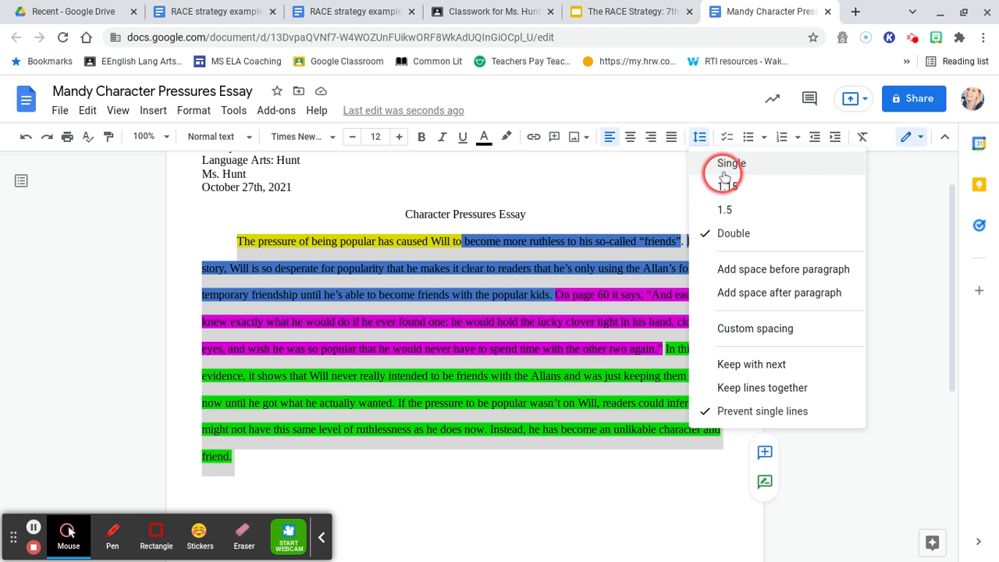
click(724, 166)
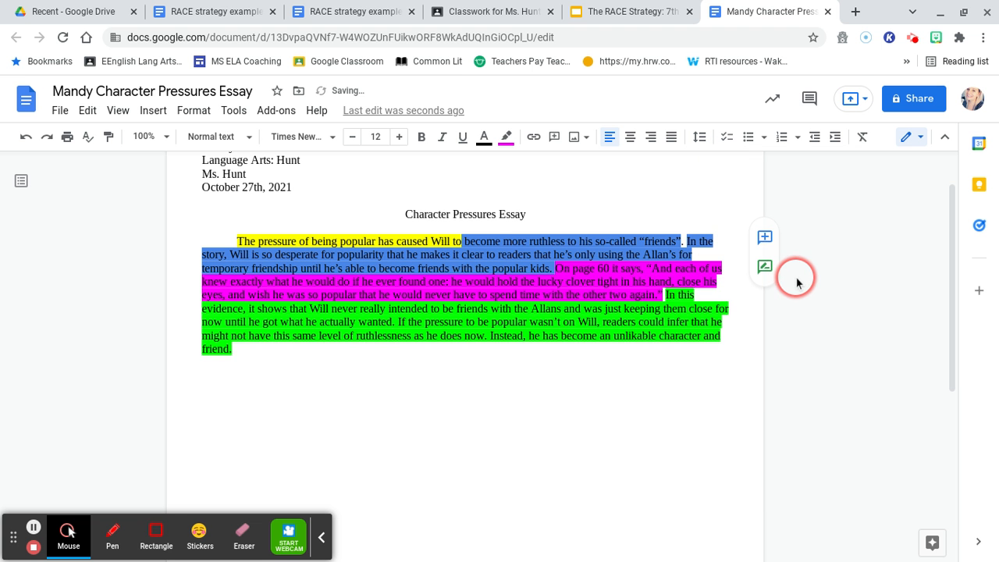
scroll(796, 282, up, 1)
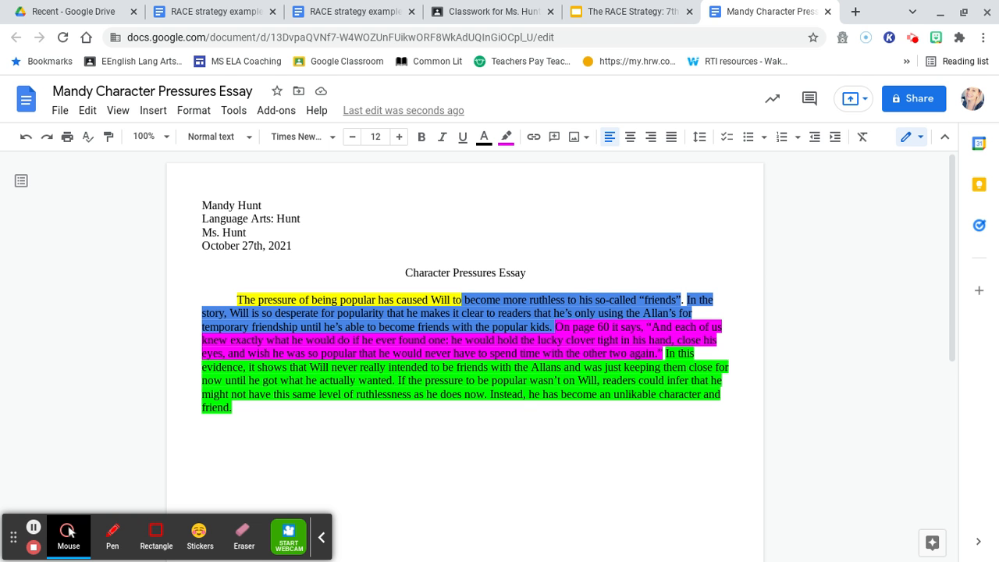
drag(263, 417, 194, 209)
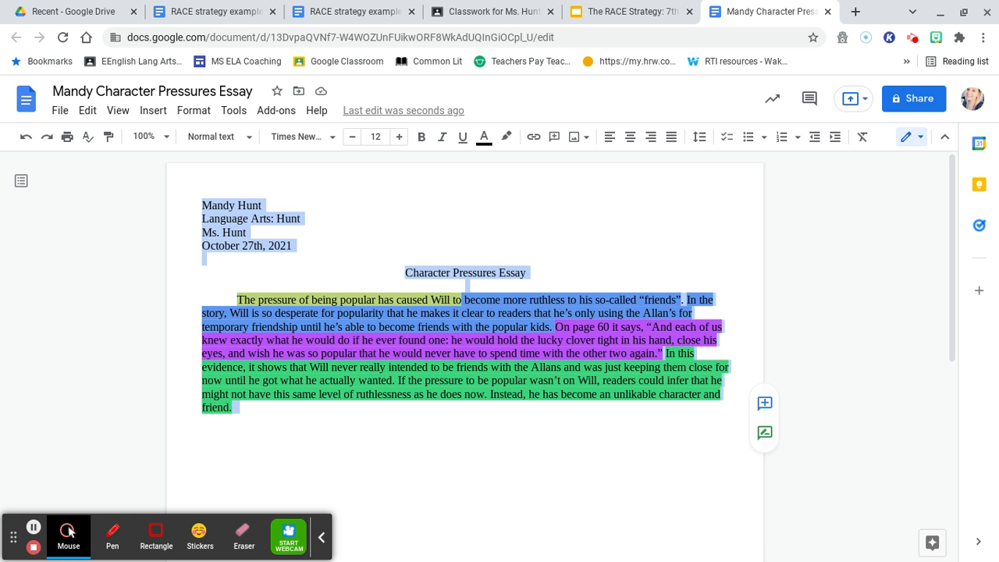
- Apply Double line spacing to all selected essay text, from heading through body paragraph
click(710, 145)
click(700, 137)
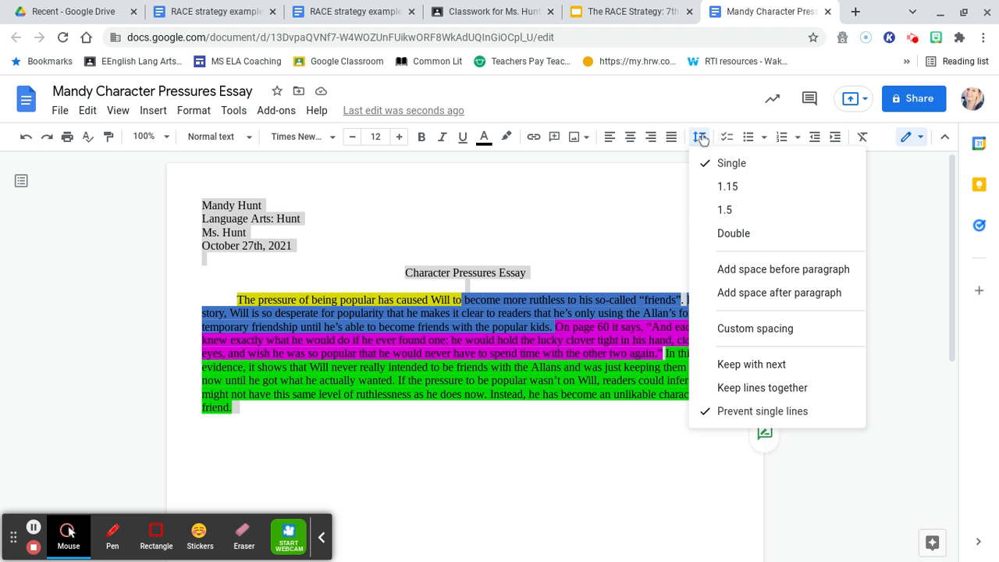
click(736, 237)
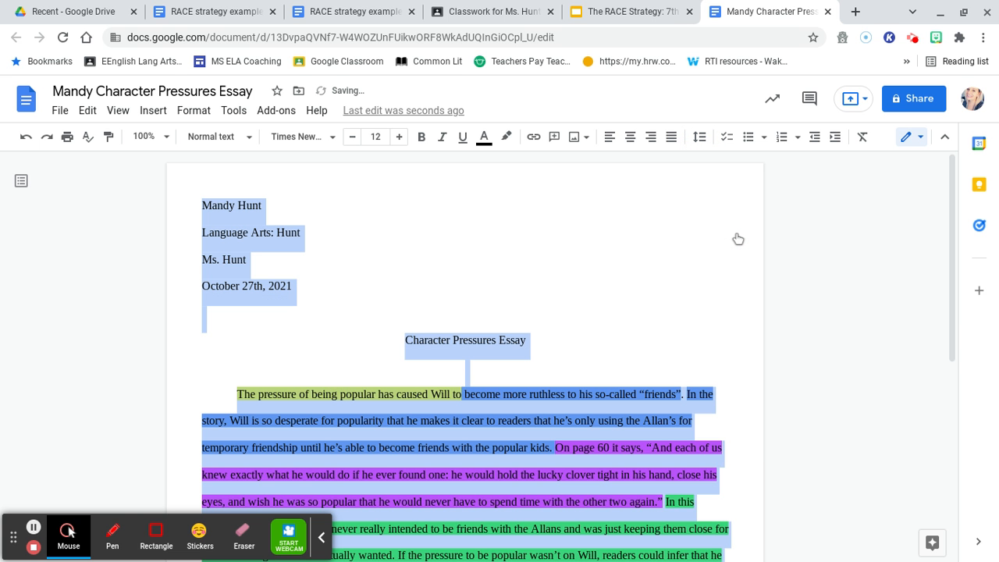
click(738, 238)
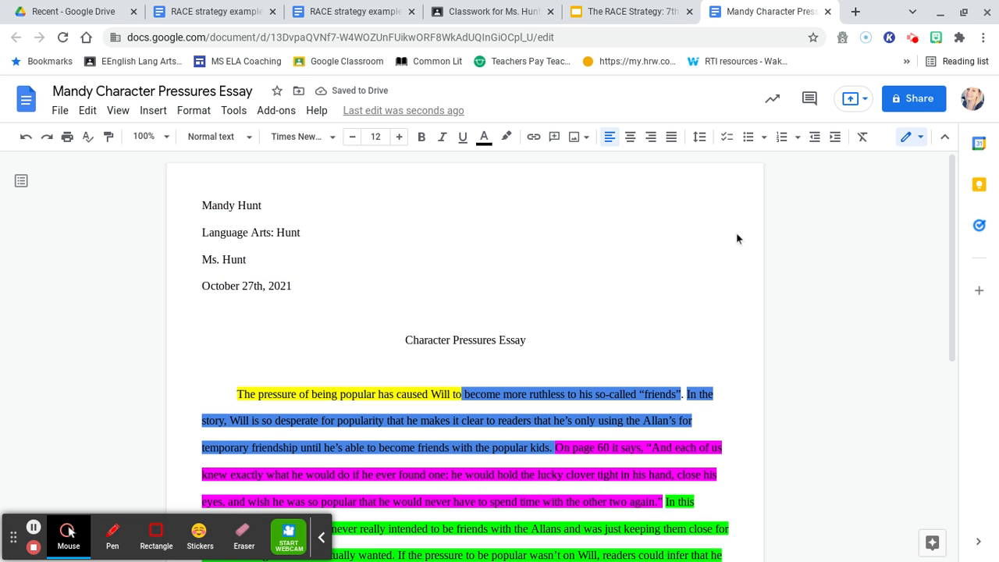
scroll(737, 238, down, 5)
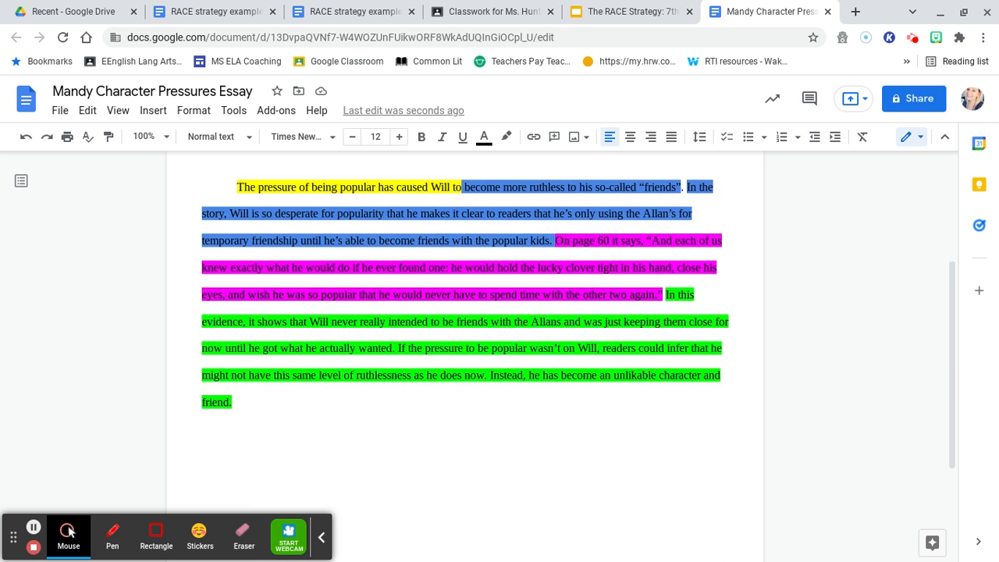
scroll(465, 351, up, 6)
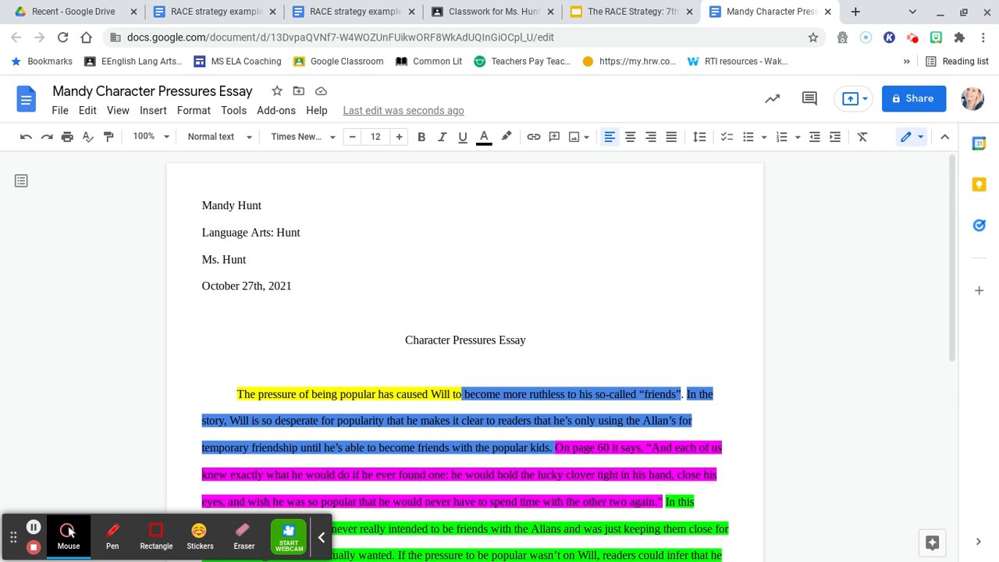
scroll(465, 351, down, 2)
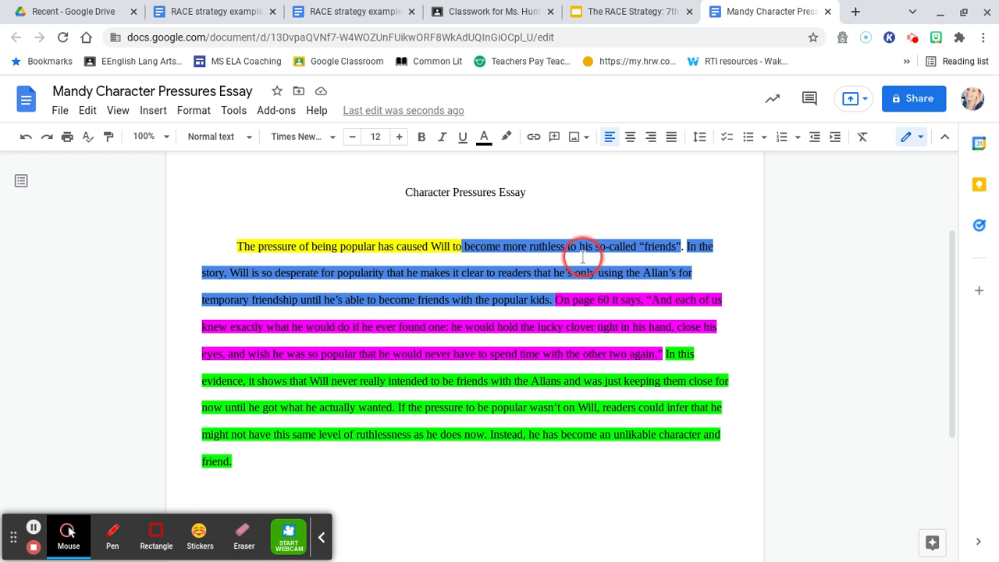
click(606, 258)
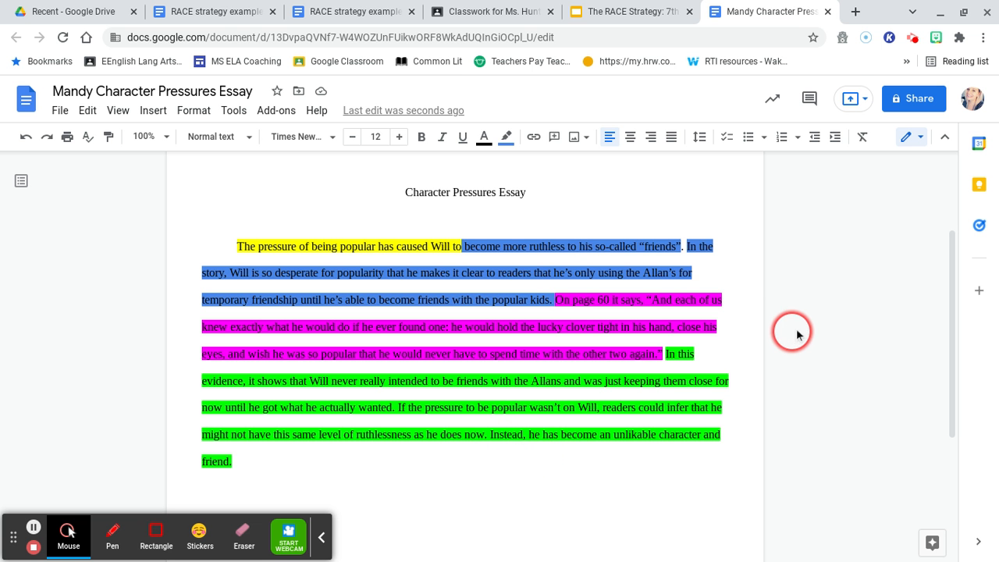
scroll(812, 277, up, 3)
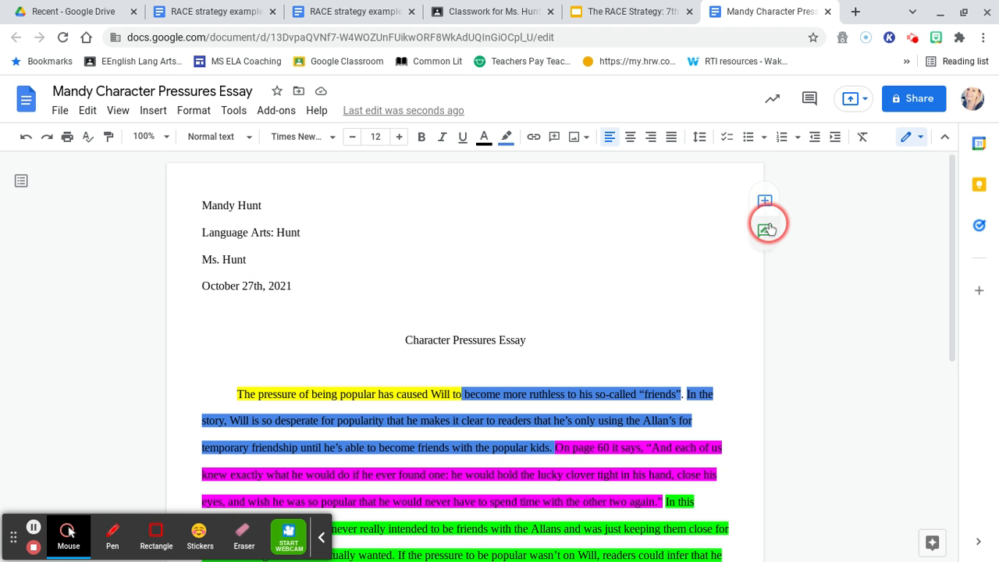
scroll(772, 328, down, 2)
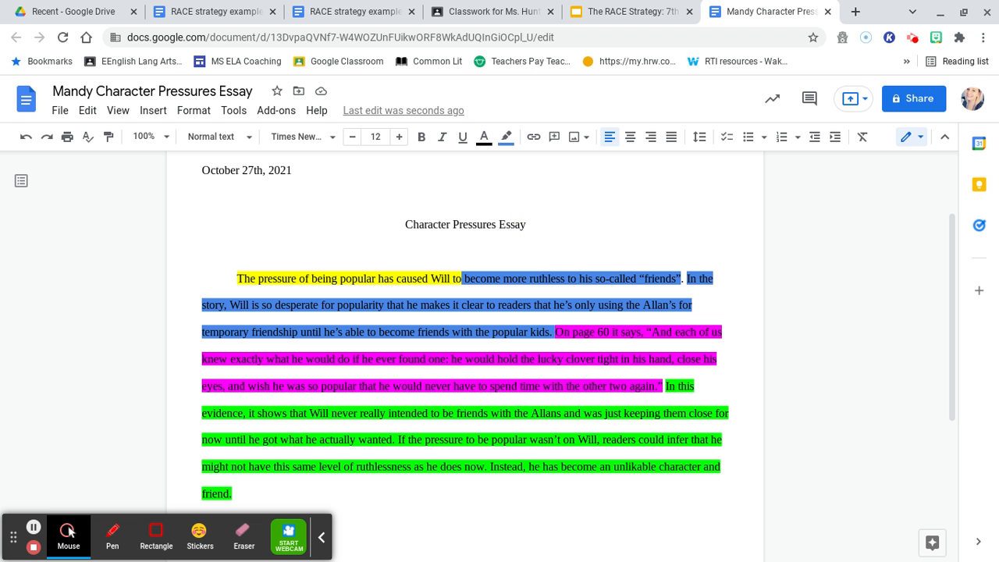
scroll(527, 227, down, 1)
scroll(528, 226, up, 2)
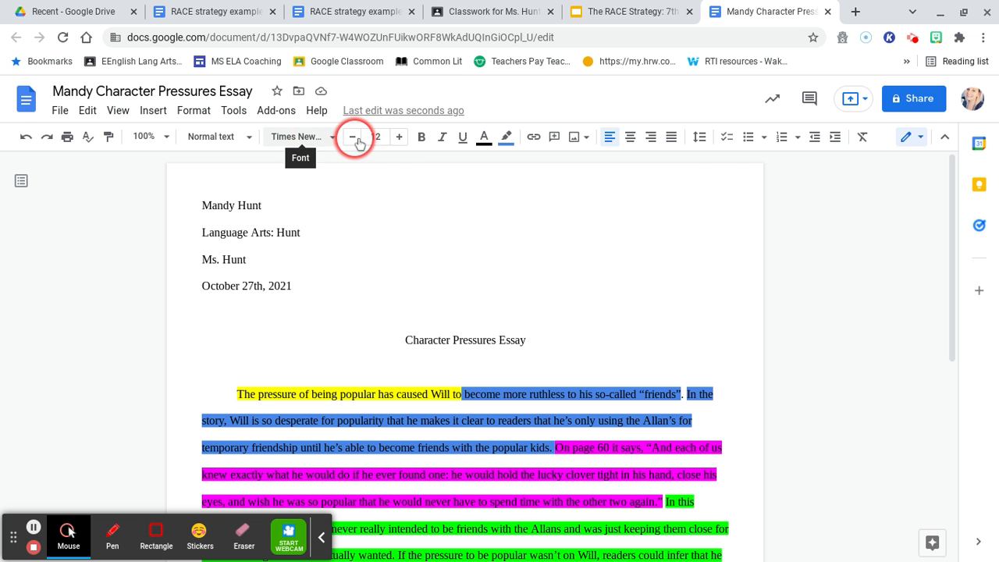
click(728, 196)
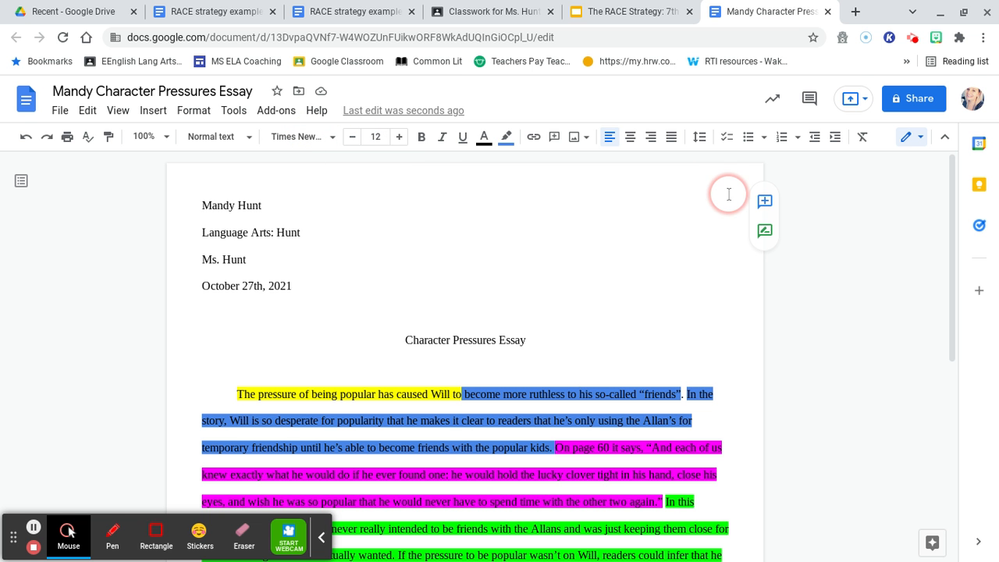
scroll(725, 190, down, 1)
scroll(562, 234, down, 3)
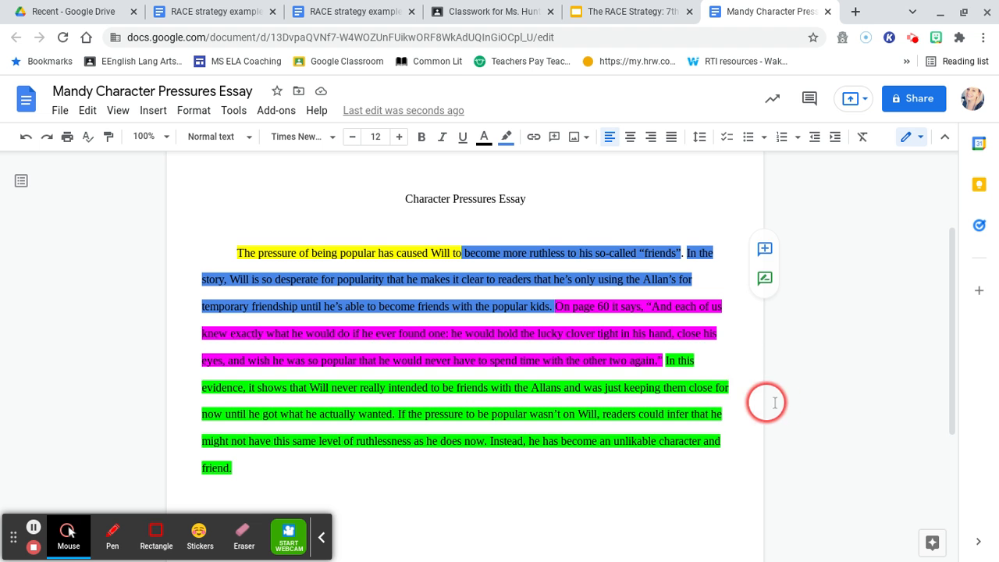
scroll(769, 404, up, 2)
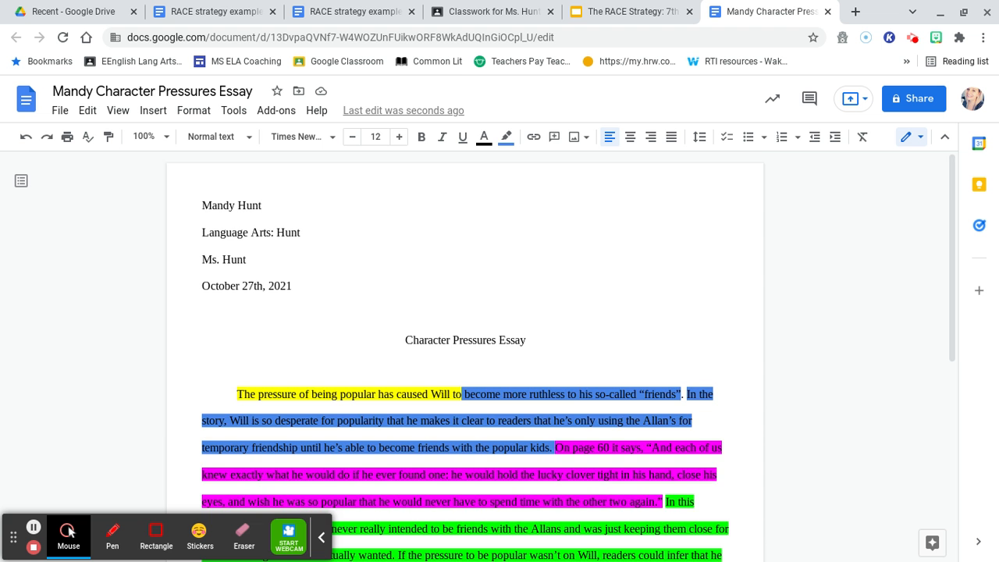
scroll(579, 302, down, 3)
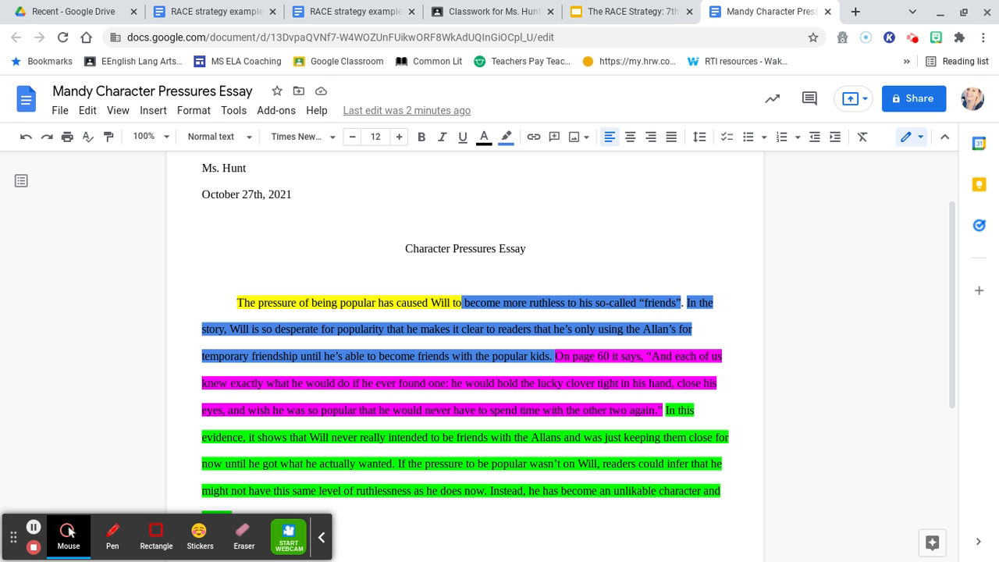
scroll(465, 352, up, 1)
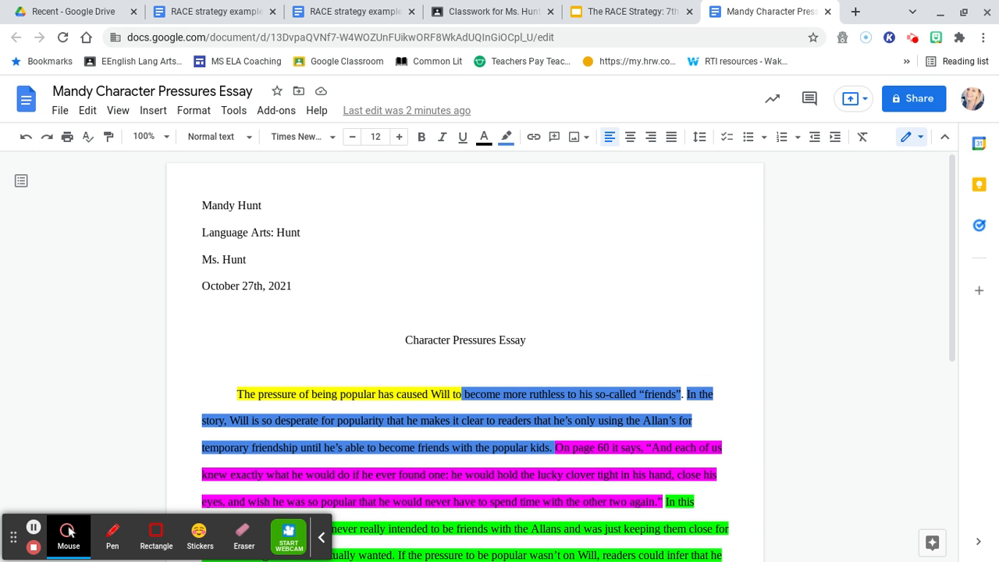
scroll(465, 351, down, 1)
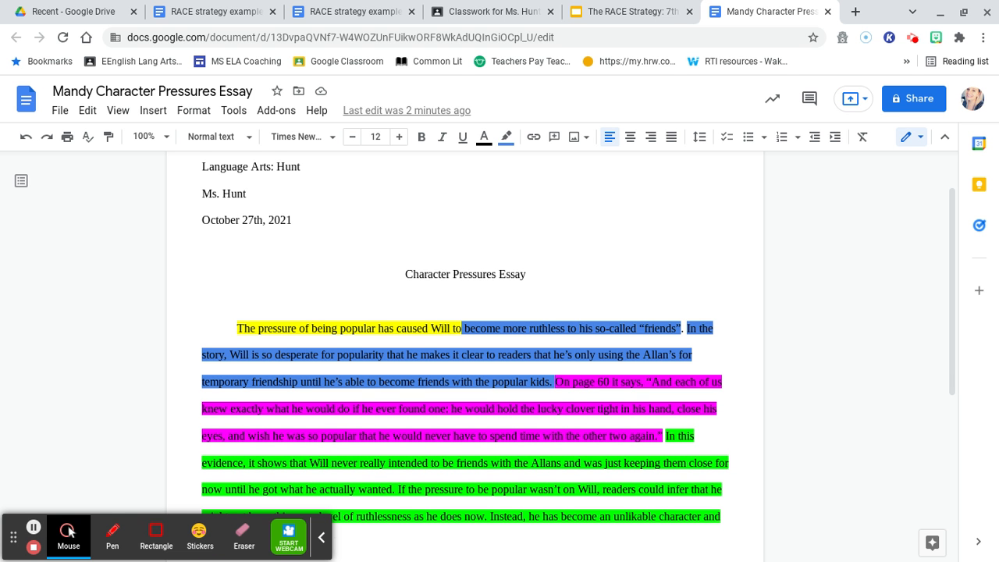